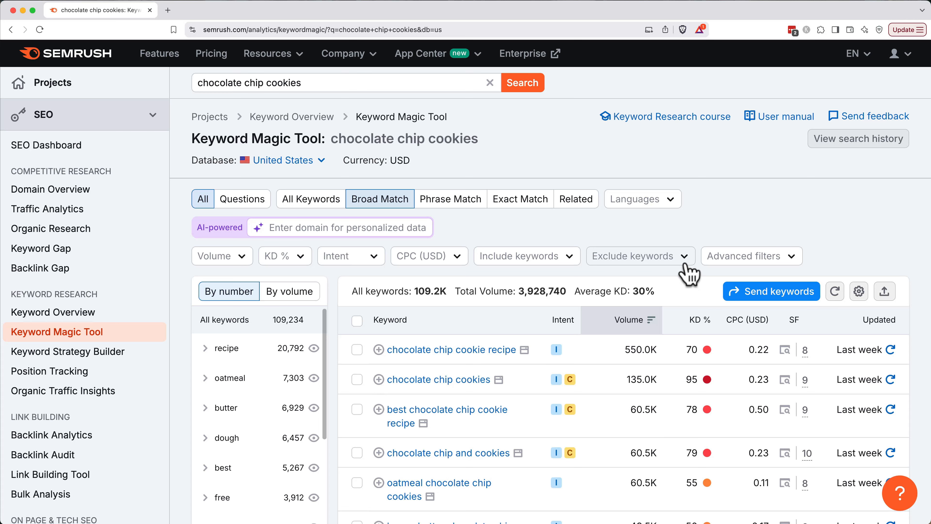
Filter the chocolate chip cookies keyword list to a custom keyword difficulty range of 0 to 29.
scroll(689, 268, "down", 5)
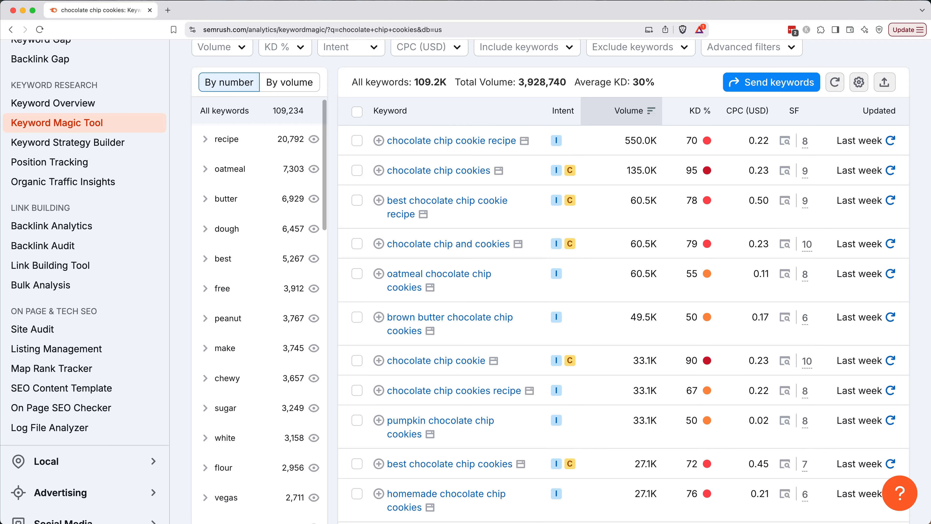
scroll(565, 166, "down", 20)
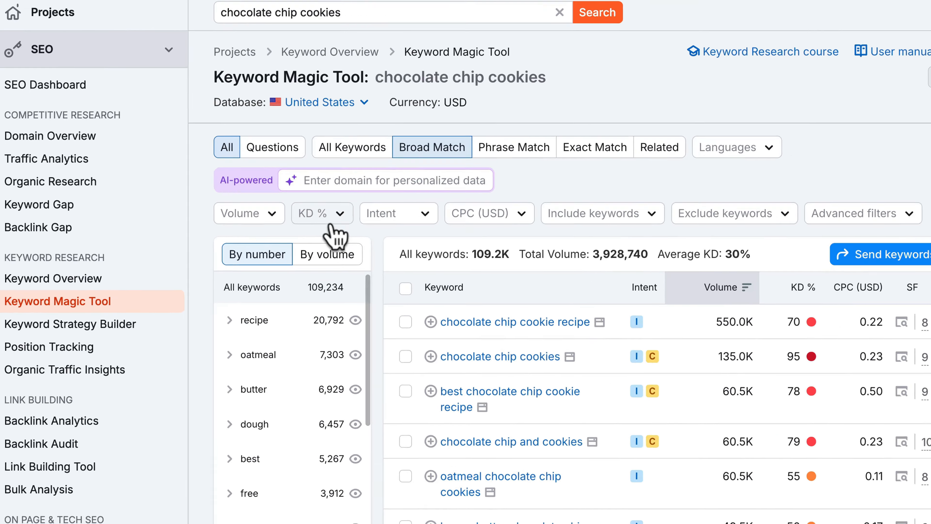
left_click(332, 220)
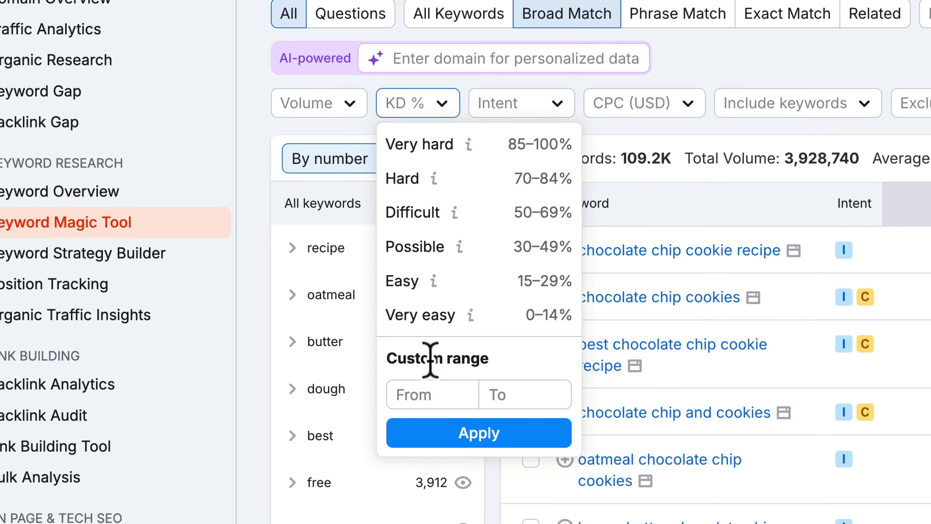
left_click(430, 391)
type("0")
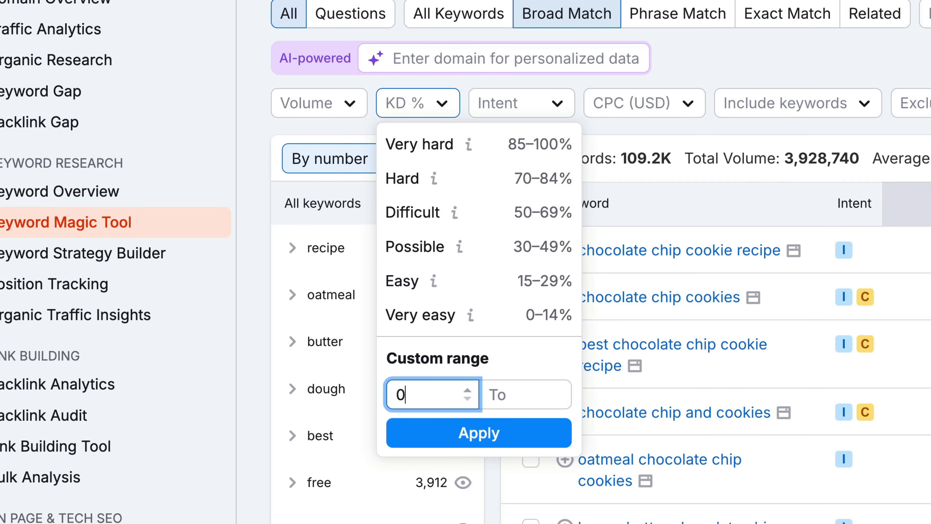
left_click(539, 393)
type("29")
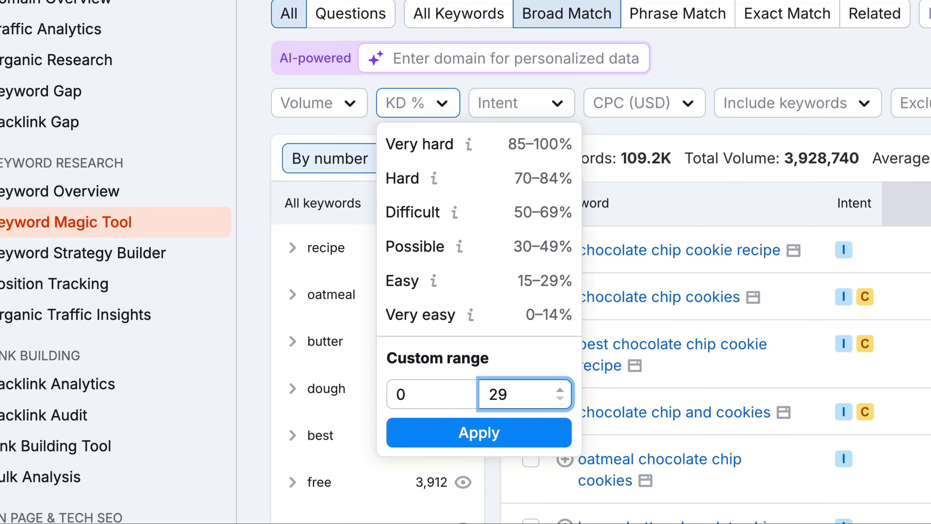
left_click(532, 442)
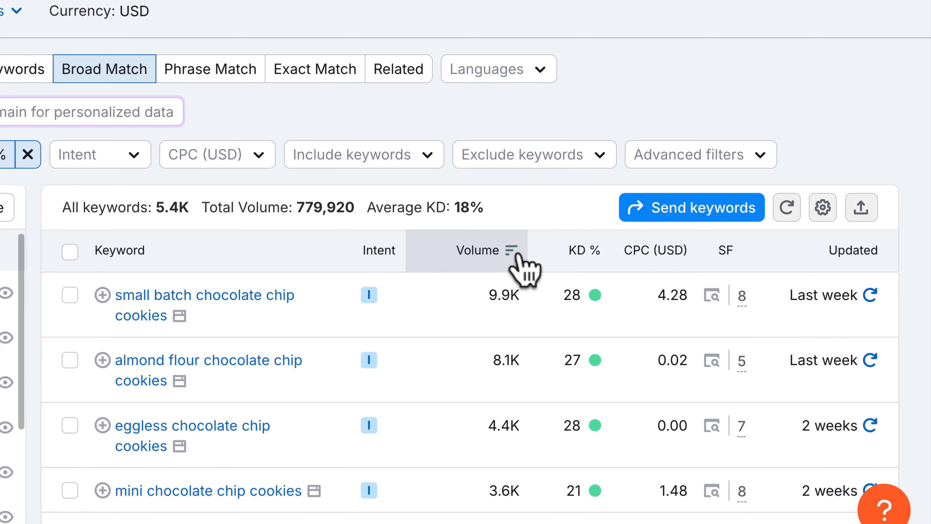
Sort the filtered keywords by volume from highest to lowest and open the overview of "mini chocolate chip cookies".
left_click(519, 255)
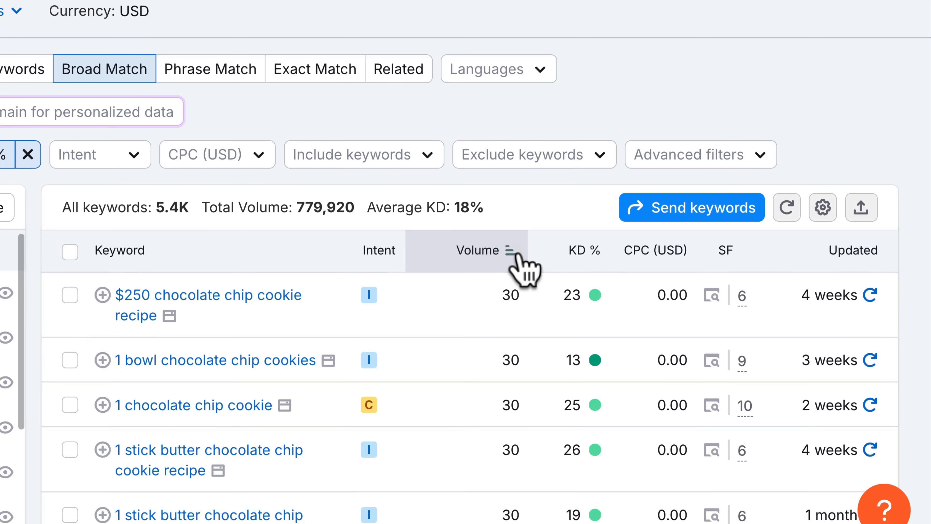
left_click(519, 256)
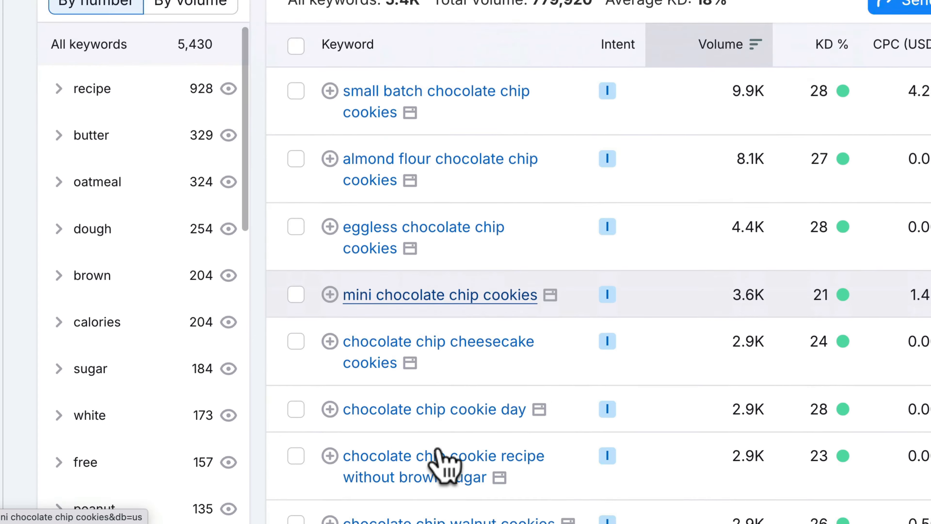
scroll(491, 277, "down", 2)
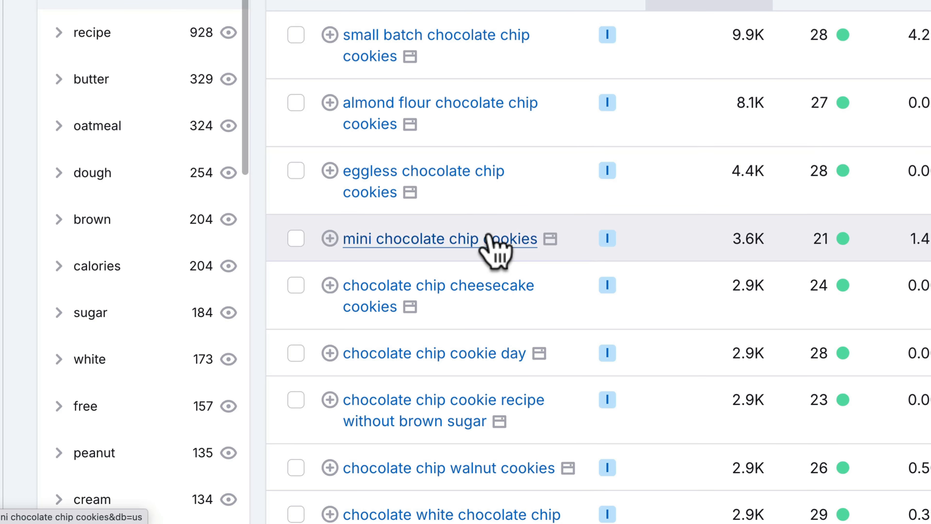
left_click(491, 241)
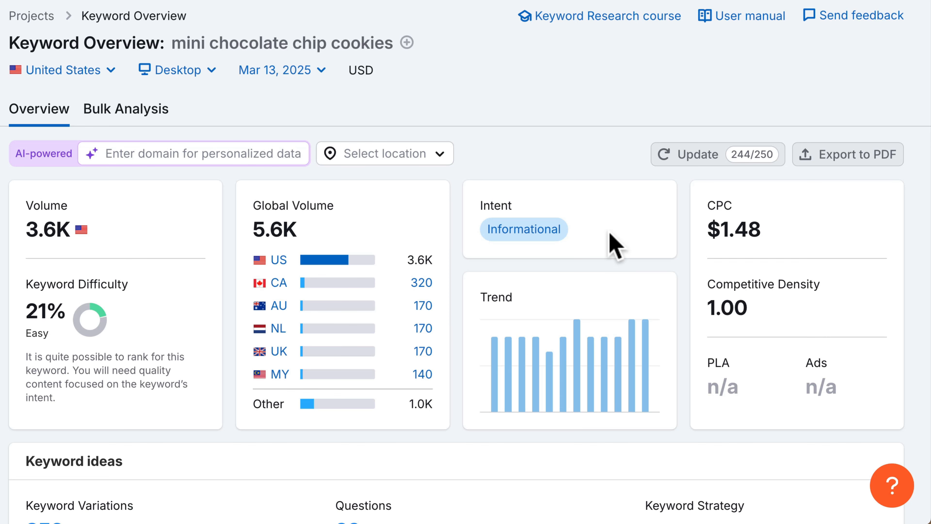
Review the keyword's overview metrics, keyword variations, questions and strategy ideas, down to the SERP analysis.
scroll(610, 235, "down", 10)
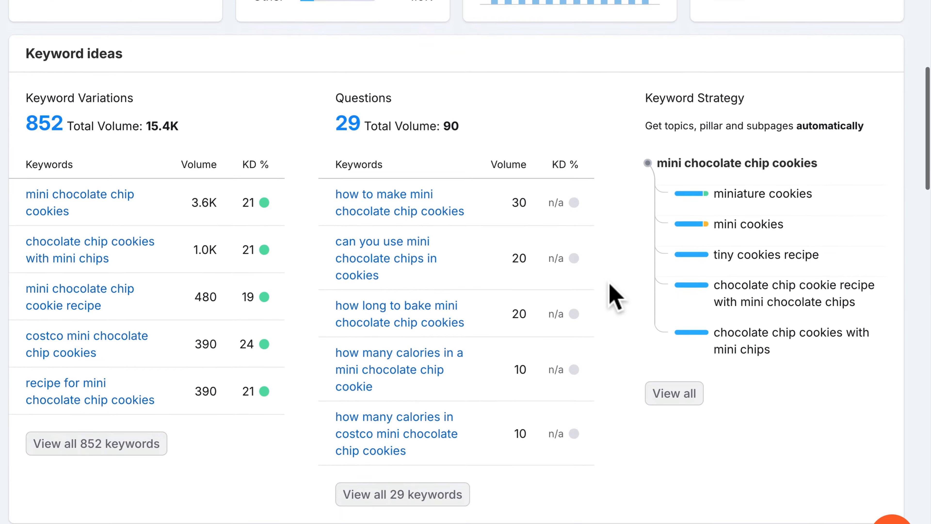
scroll(616, 297, "down", 1)
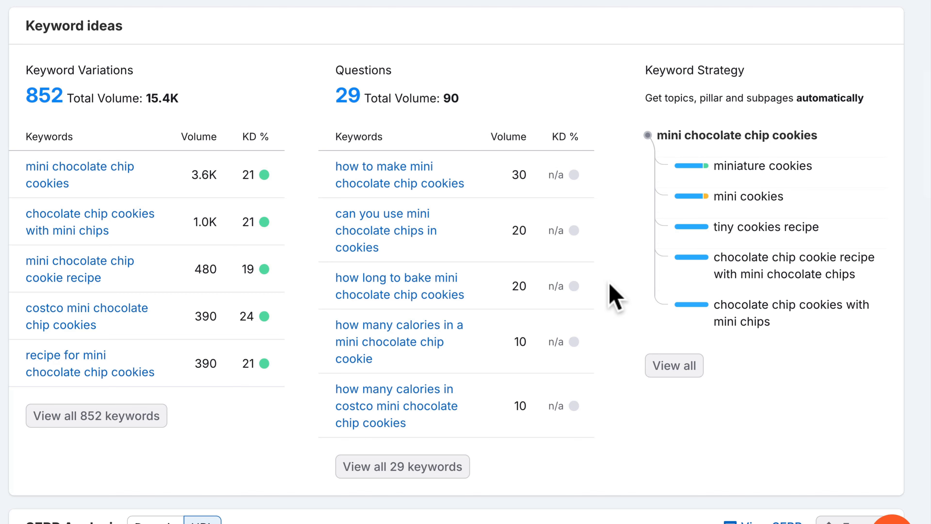
scroll(616, 297, "down", 10)
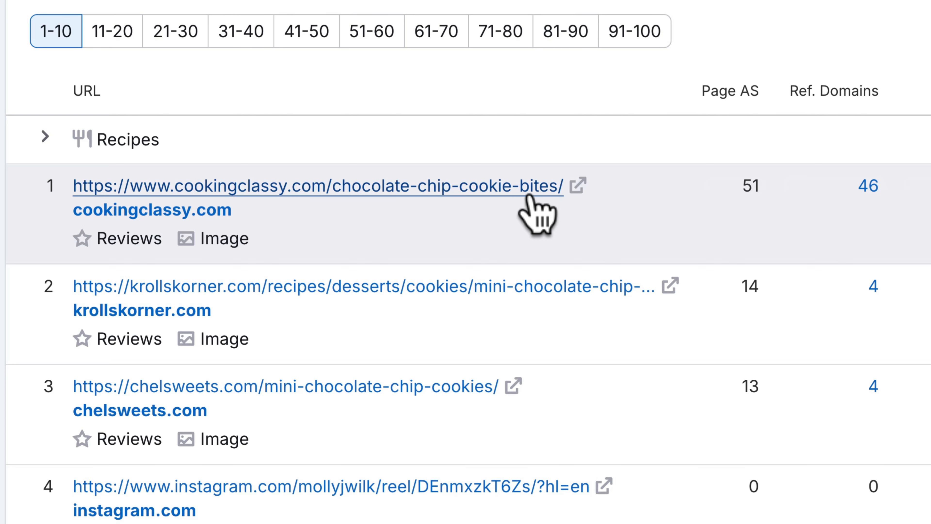
Open the top-ranking cookingclassy.com page from the SERP analysis and look through its recipe article.
left_click(578, 188)
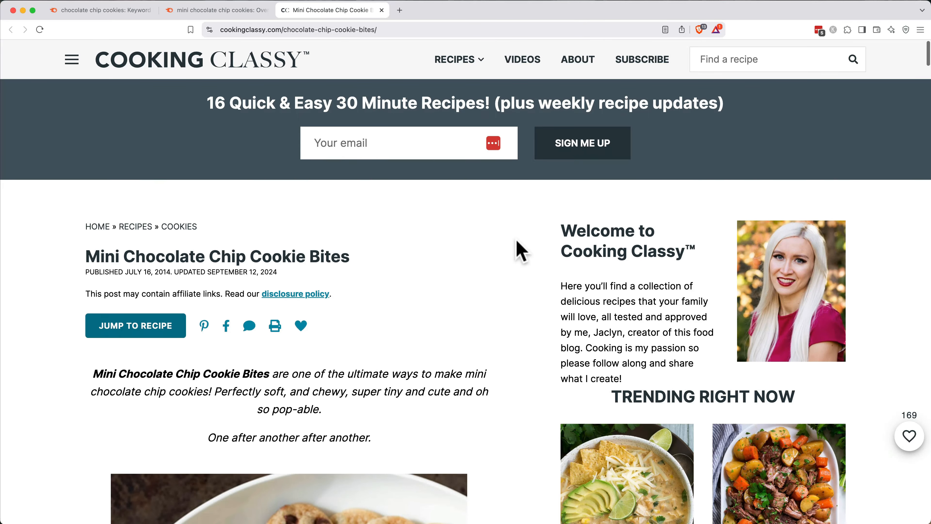
scroll(520, 251, "down", 6)
scroll(520, 250, "down", 18)
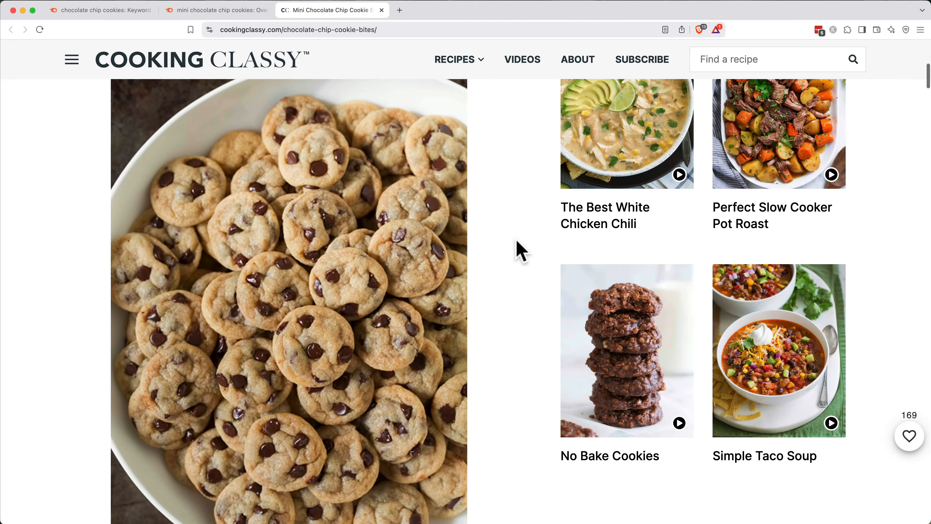
scroll(520, 250, "down", 15)
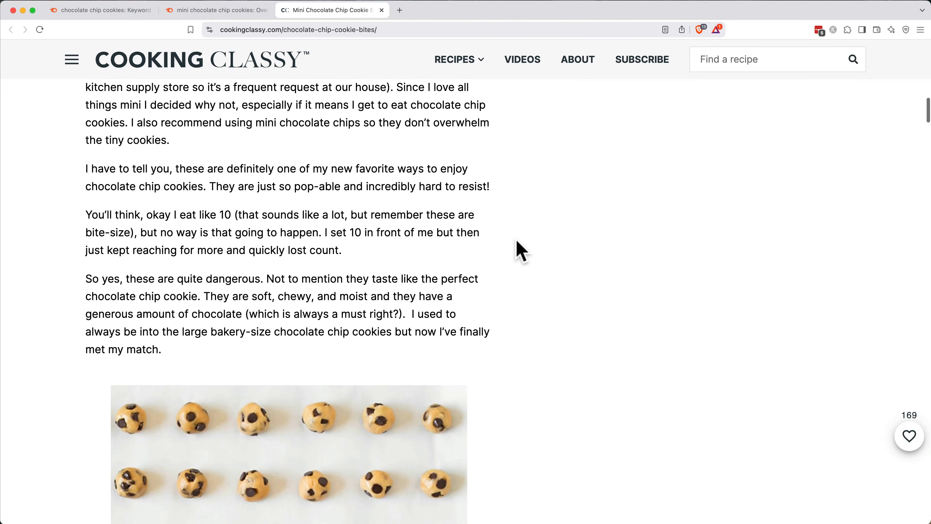
scroll(520, 251, "down", 14)
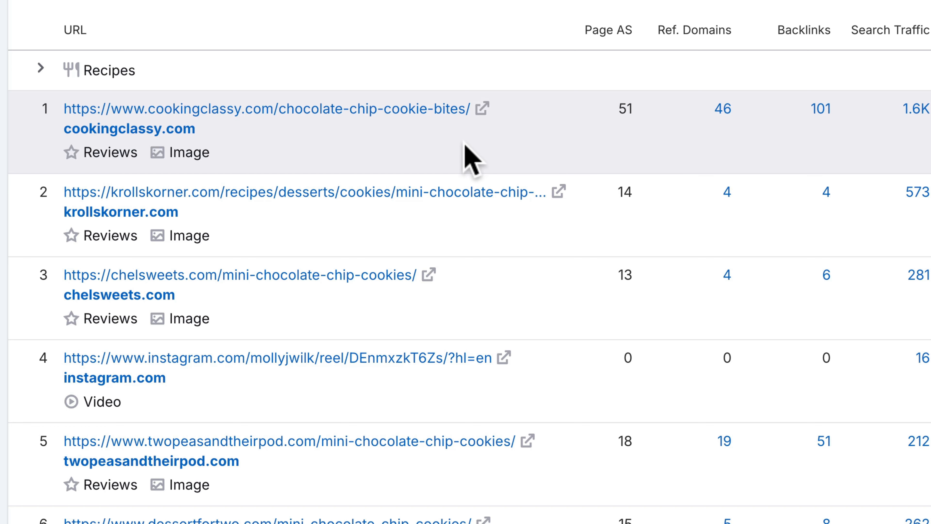
Examine the ranking pages in the SERP analysis, expand the Recipes result and read the Page AS explanation.
scroll(464, 145, "down", 5)
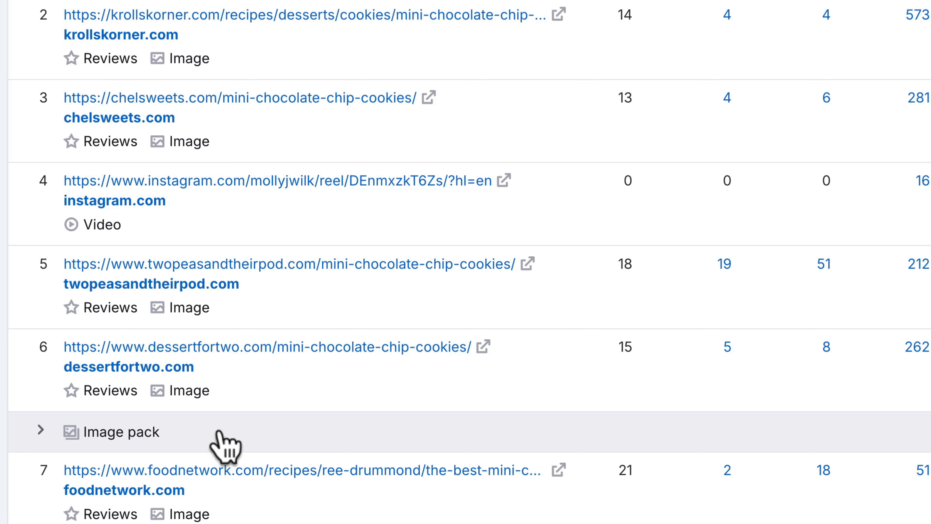
scroll(177, 245, "up", 5)
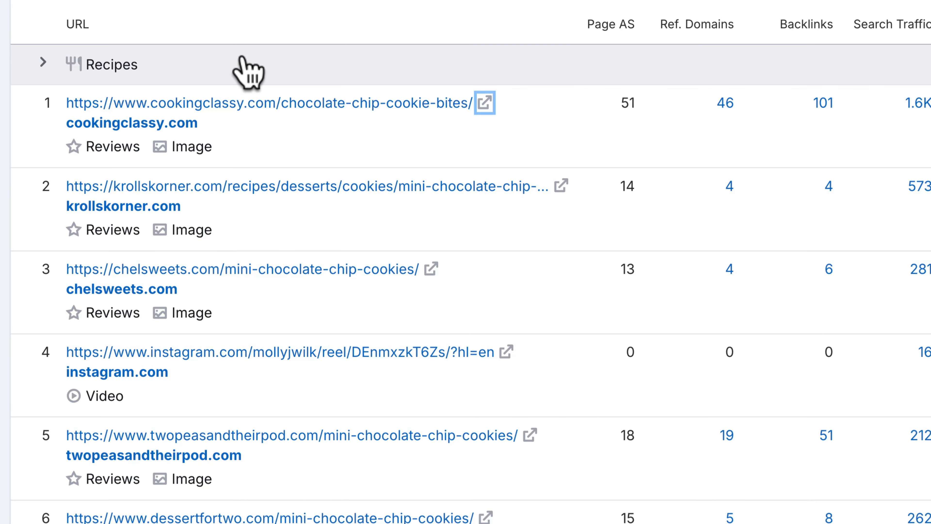
left_click(42, 62)
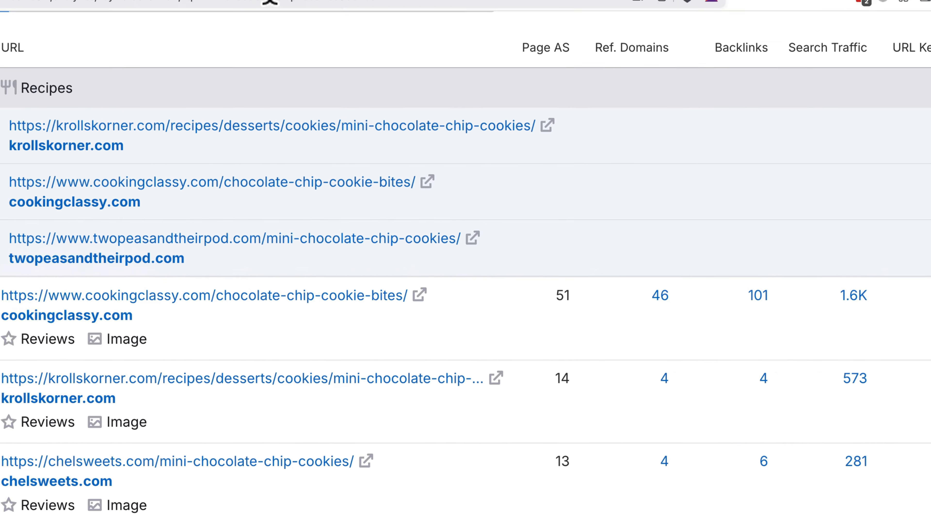
mouse_move(447, 83)
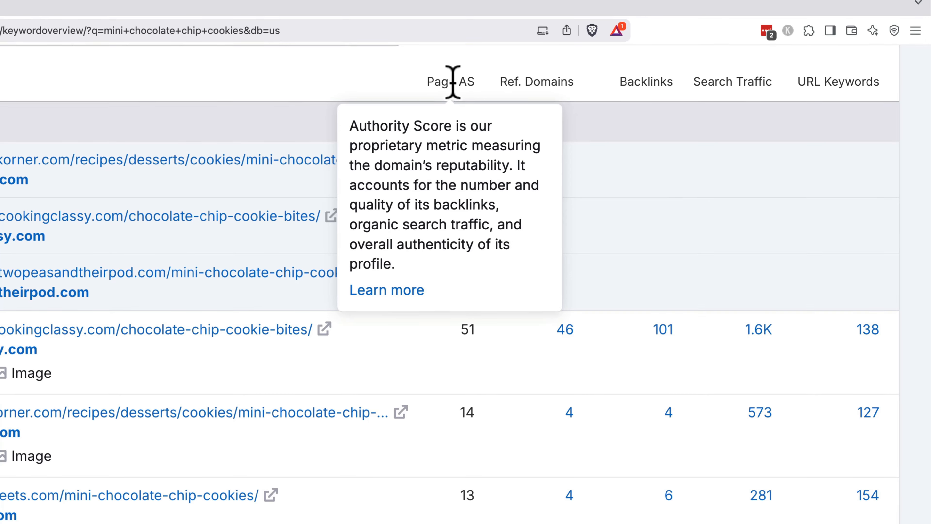
View the live search results page for the keyword from the SERP analysis.
scroll(453, 81, "up", 5)
scroll(431, 85, "up", 2)
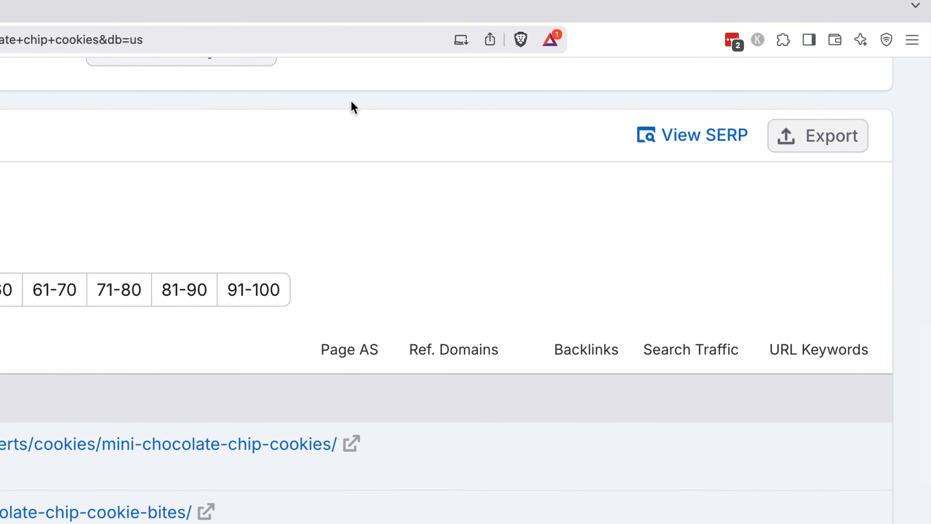
left_click(708, 140)
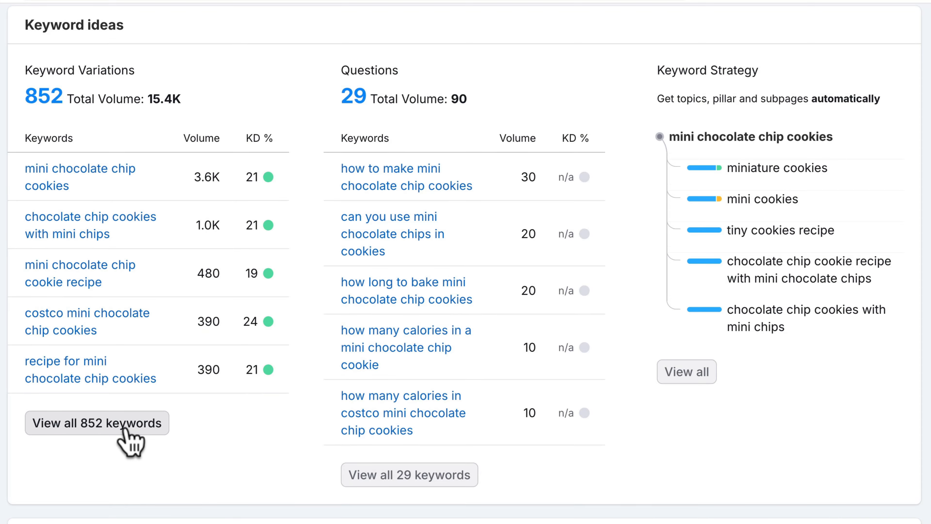
Open the full list of keyword variations for "mini chocolate chip cookies" and filter it to Informational intent.
left_click(129, 429)
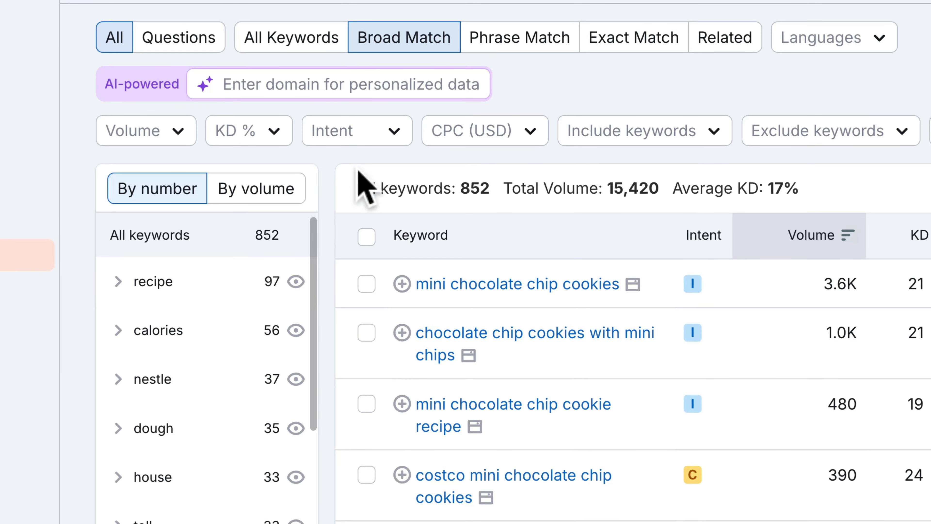
left_click(376, 138)
left_click(321, 175)
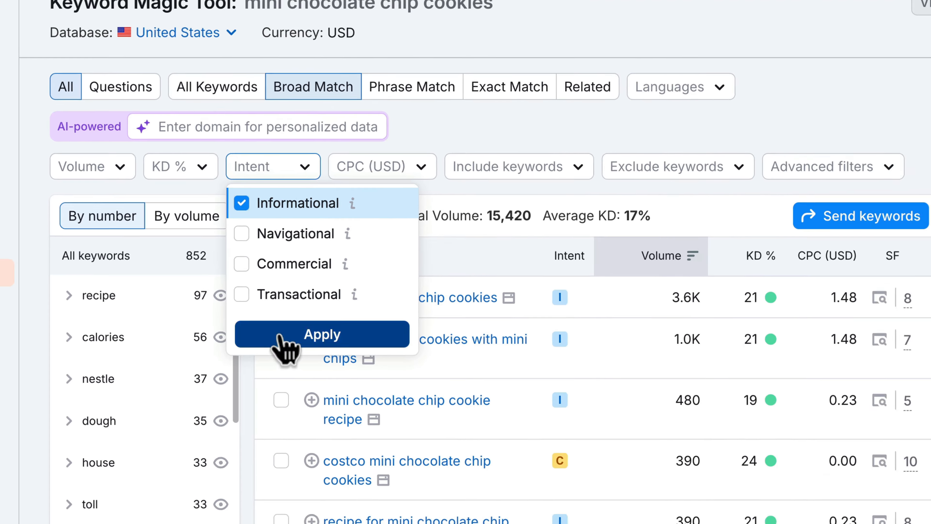
left_click(371, 332)
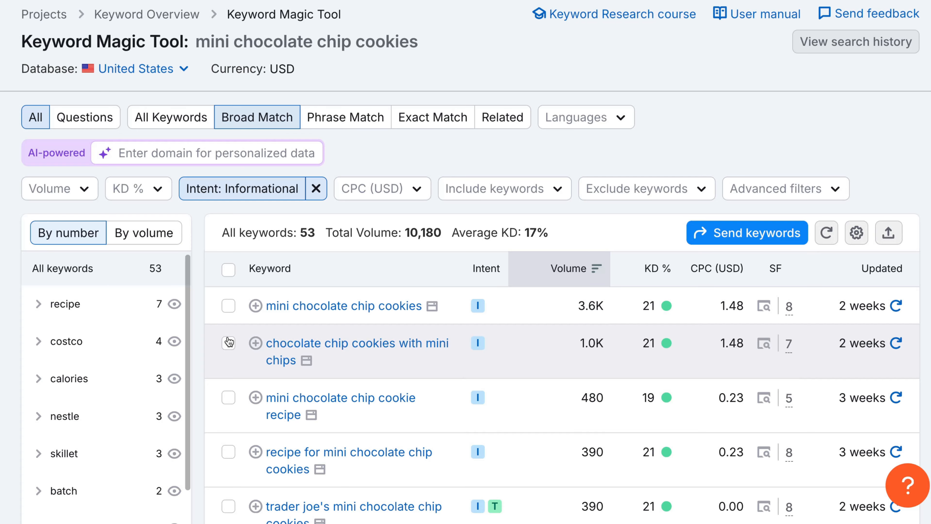
Select 11 relevant informational keywords, such as "mini chocolate chip cookie" and "best mini chocolate chip cookies", skipping brands like Pillsbury and Toll House.
scroll(229, 342, "down", 3)
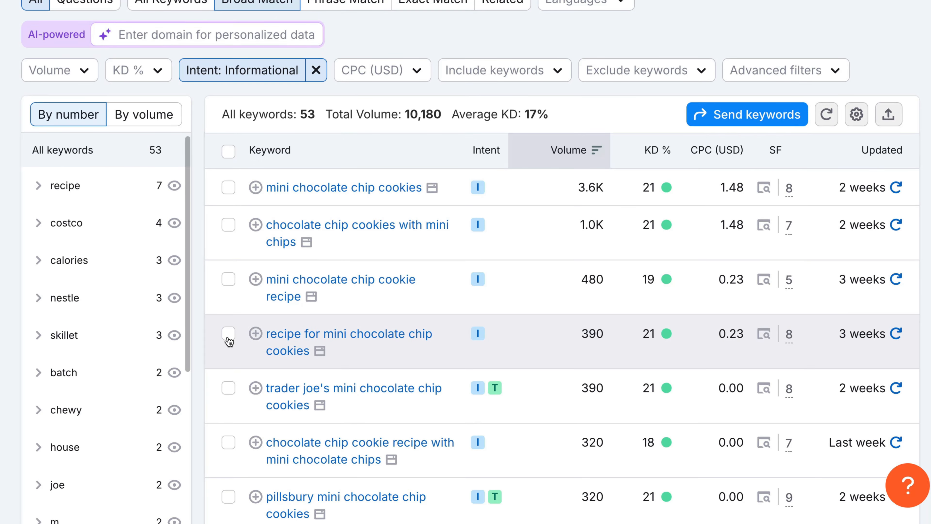
left_click(227, 314)
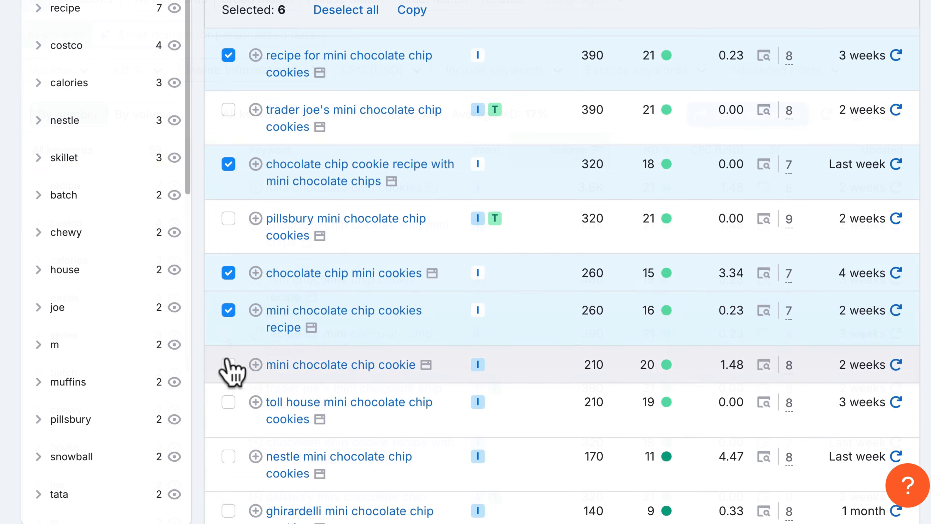
left_click(227, 365)
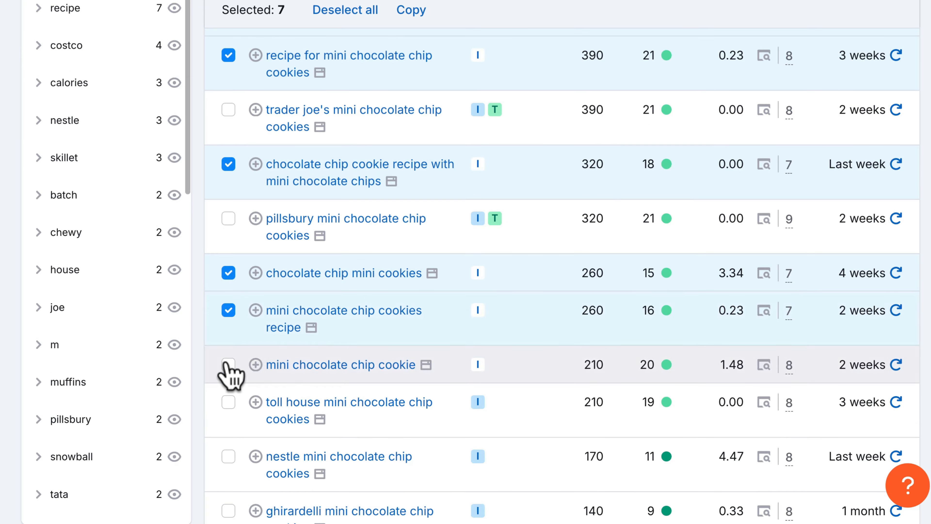
left_click(228, 365)
scroll(230, 373, "down", 3)
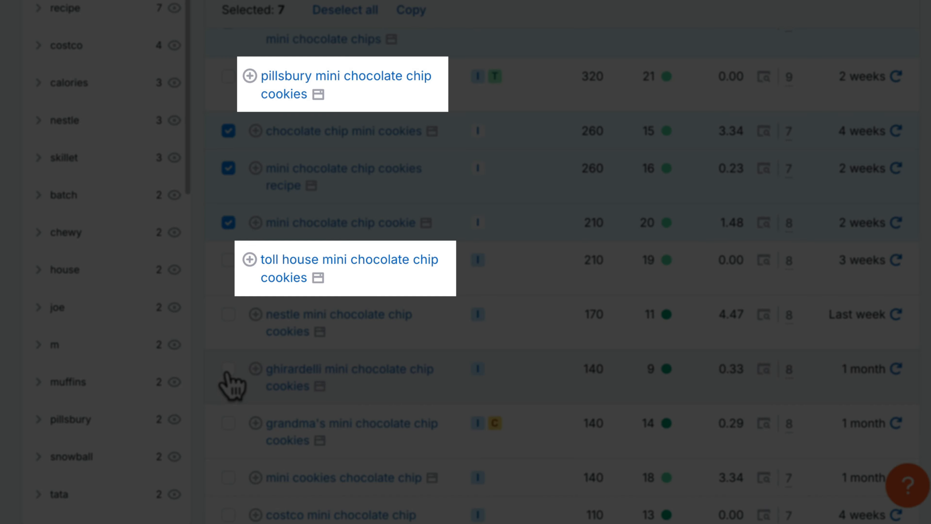
scroll(229, 378, "down", 3)
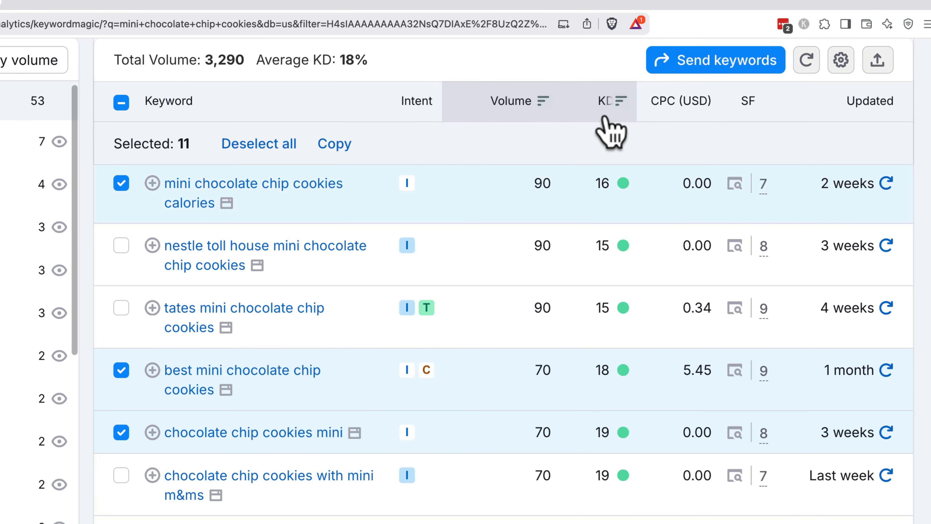
Send the 11 selected keywords to a new Keyword Strategy Builder list named "mini chocolate chip cookies recipe blog".
left_click(669, 69)
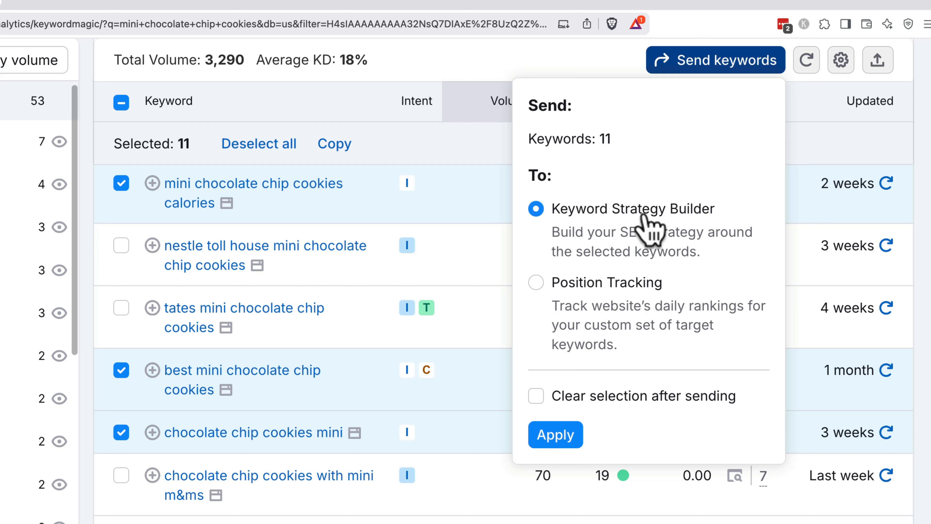
left_click(556, 435)
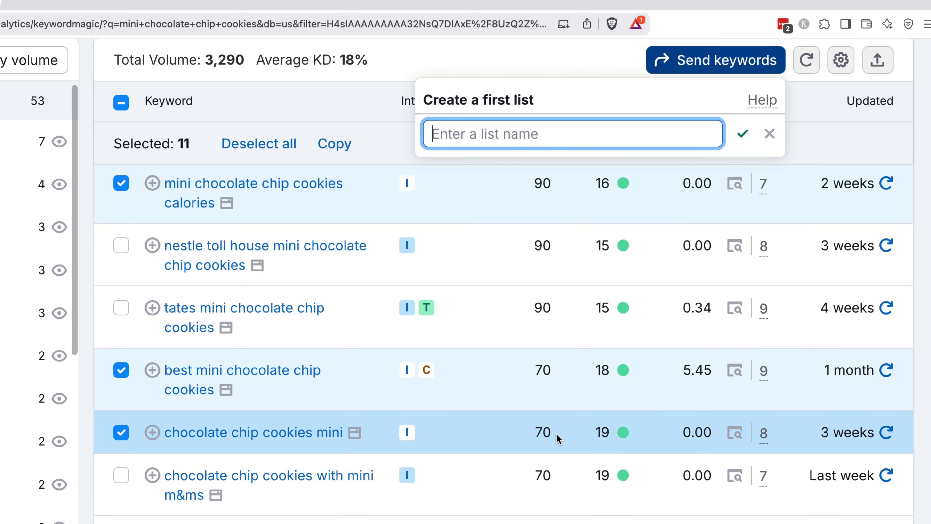
type("m")
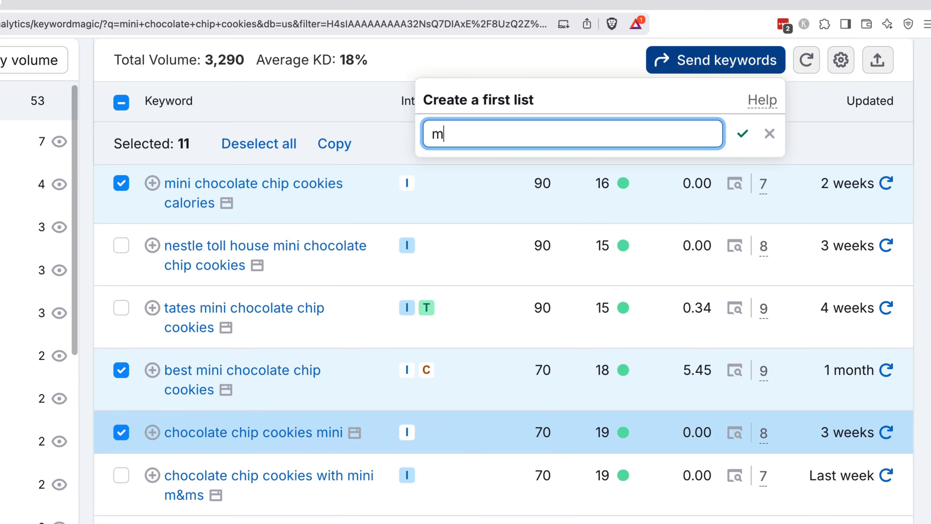
type("ini chocolate chip cookies recipe blog")
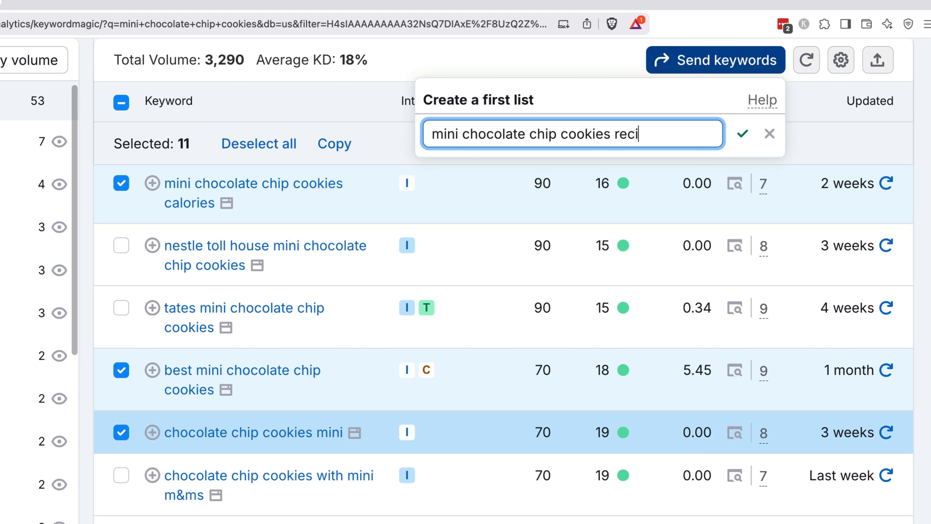
key("Return")
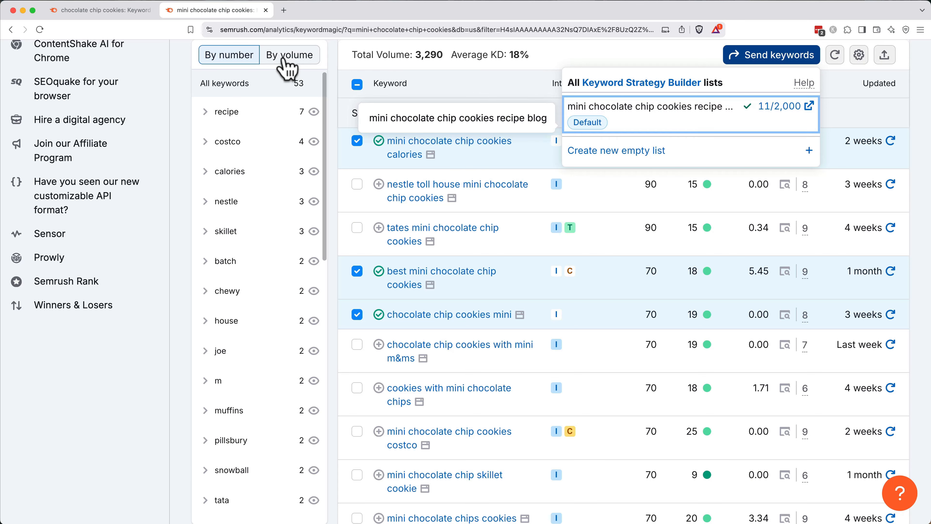
Return to the keyword overview and open the full list of question keywords for "mini chocolate chip cookies".
left_click(11, 29)
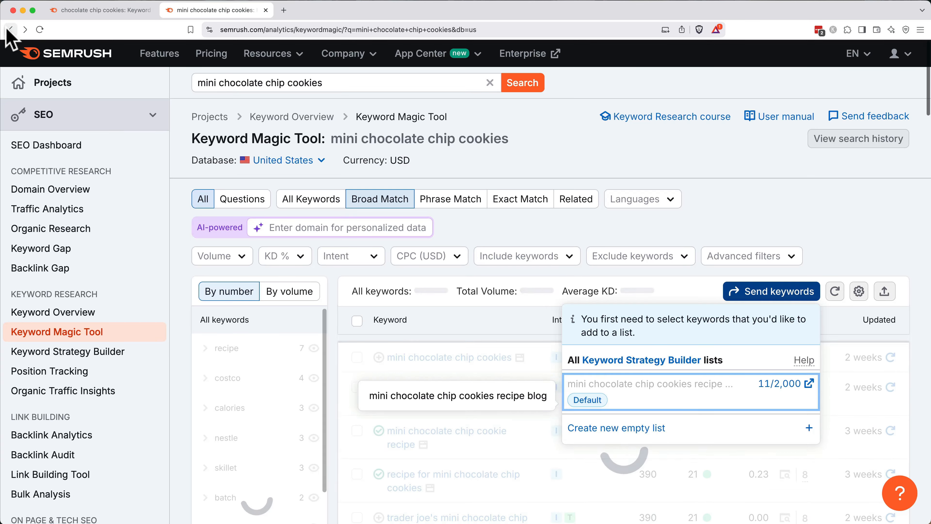
left_click(11, 29)
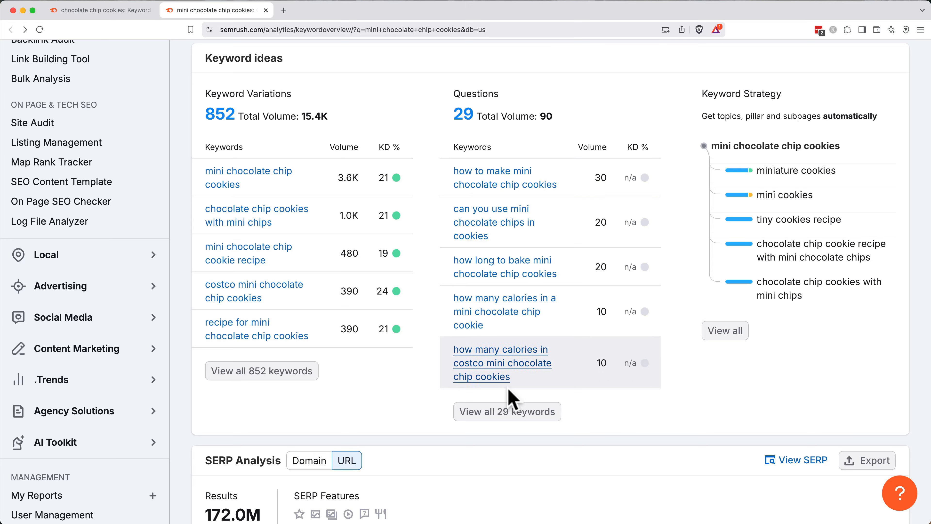
left_click(508, 413)
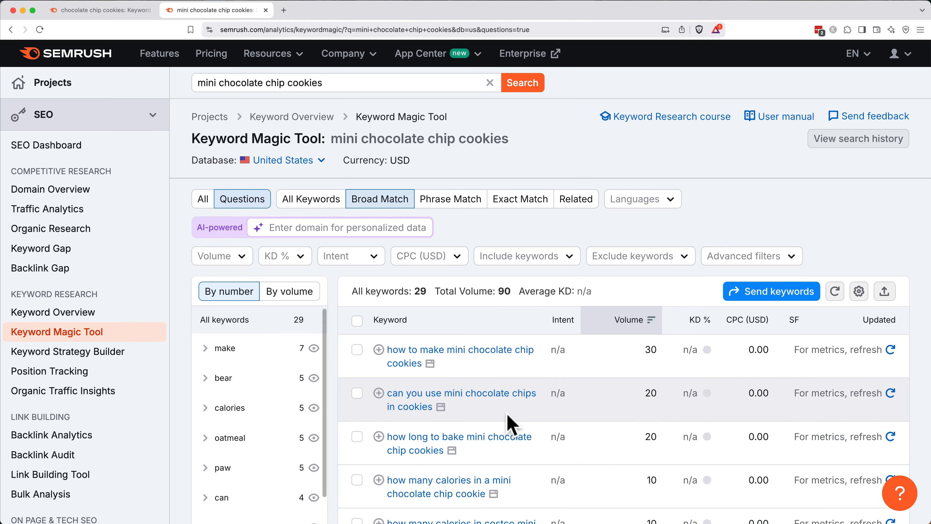
Select the first four questions, from "how to make mini chocolate chip cookies" through "how many calories in a mini chocolate chip cookie".
scroll(510, 422, "down", 5)
left_click(357, 228)
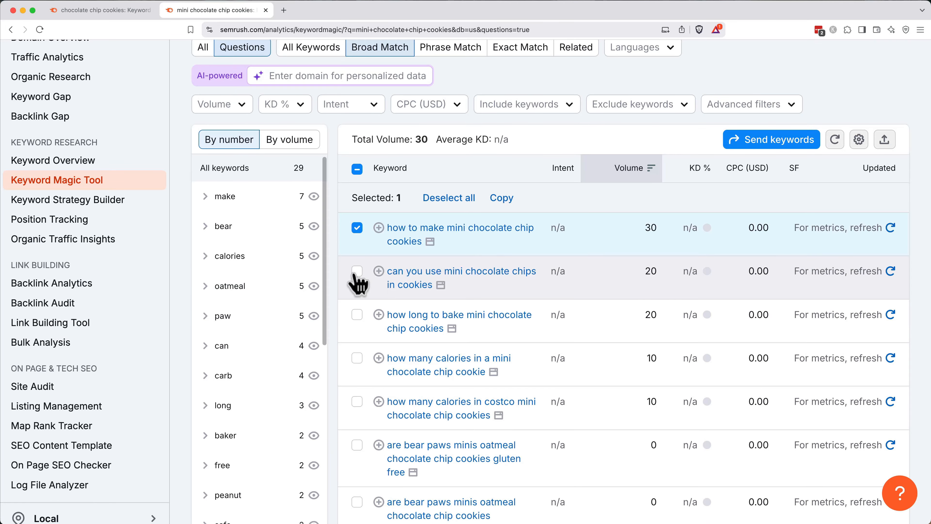
left_click(357, 272)
scroll(358, 272, "down", 3)
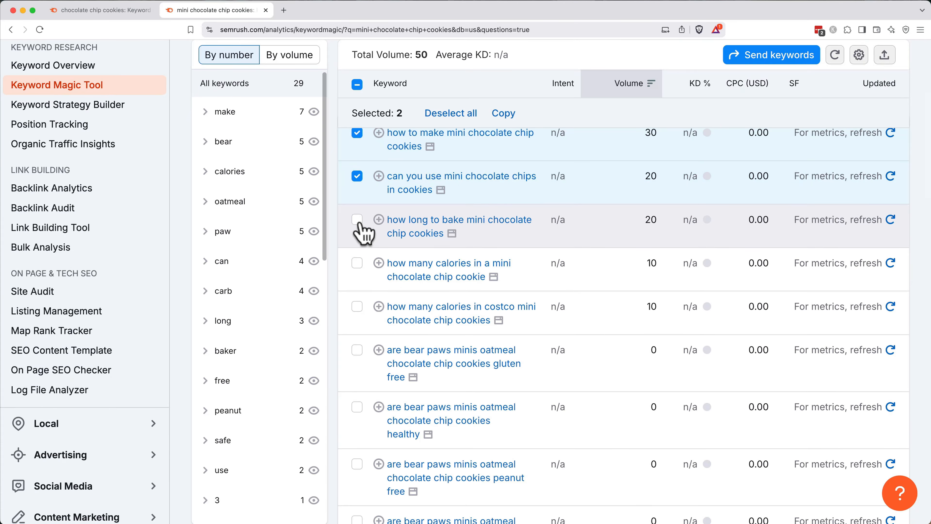
left_click(358, 222)
left_click(357, 264)
Add the four selected questions to the "mini chocolate chip cookies recipe blog" list and open that list in Keyword Strategy Builder.
scroll(361, 264, "up", 2)
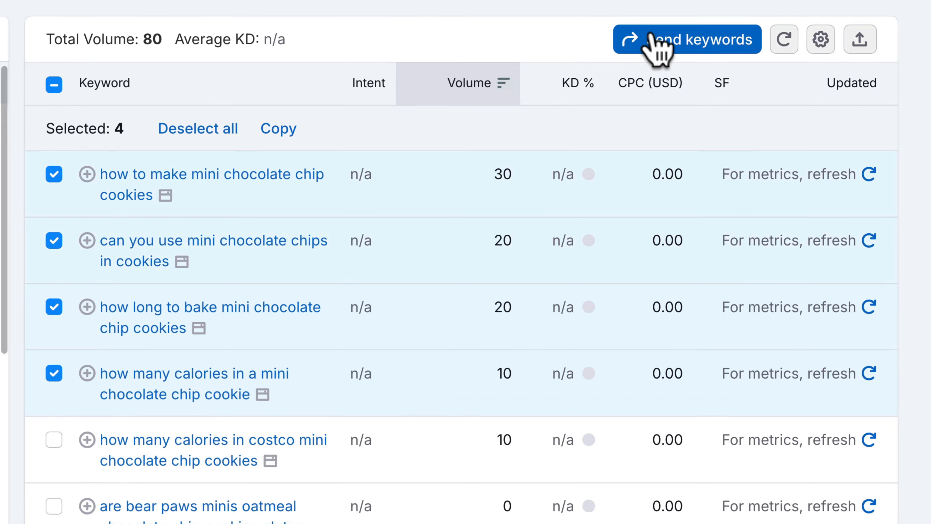
left_click(746, 95)
left_click(657, 357)
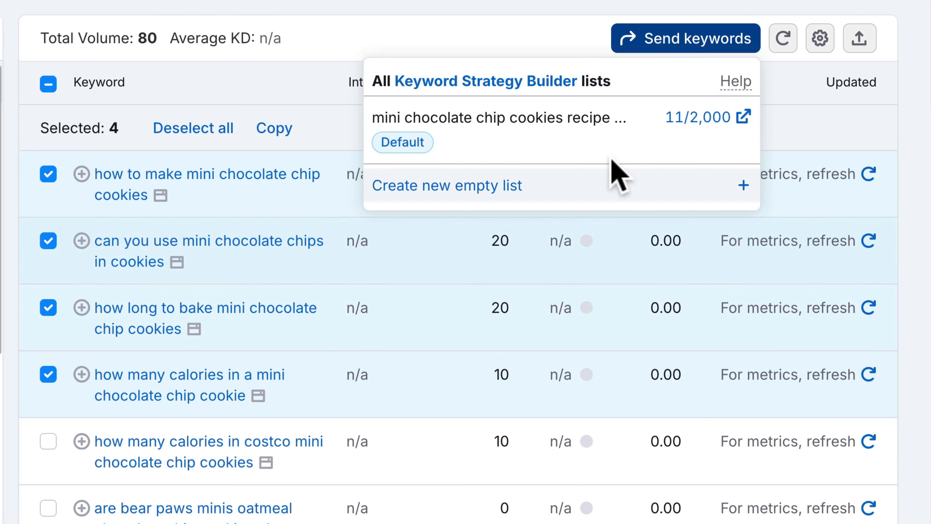
left_click(612, 129)
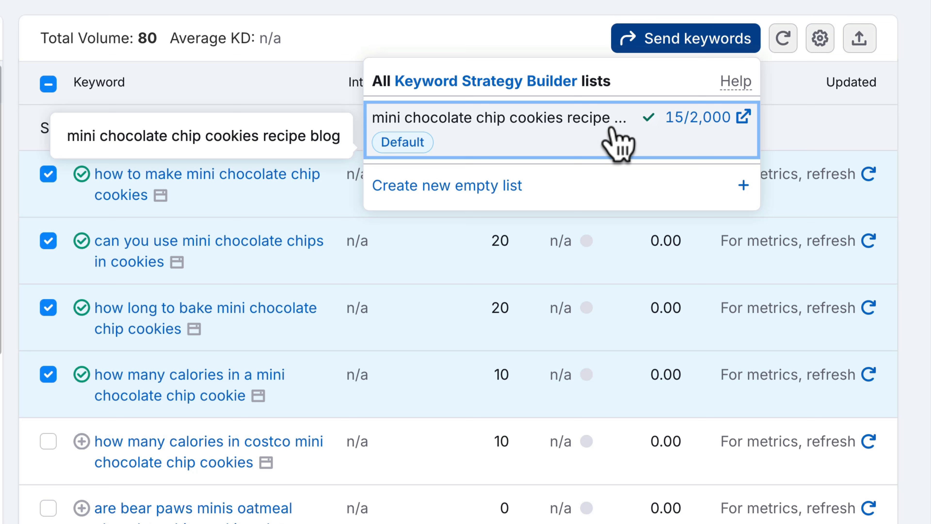
left_click(744, 118)
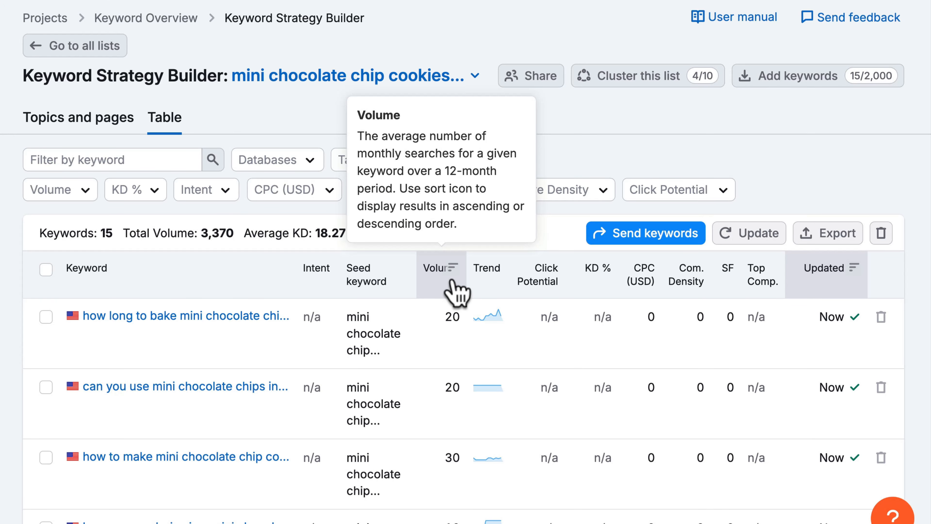
left_click(452, 282)
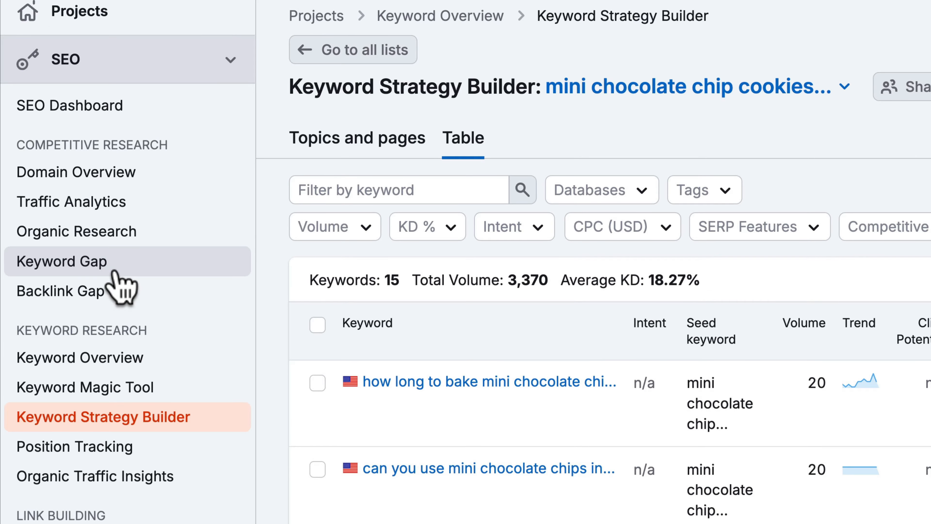
Start a Keyword Gap comparison with diethood.com as the own root domain.
left_click(102, 271)
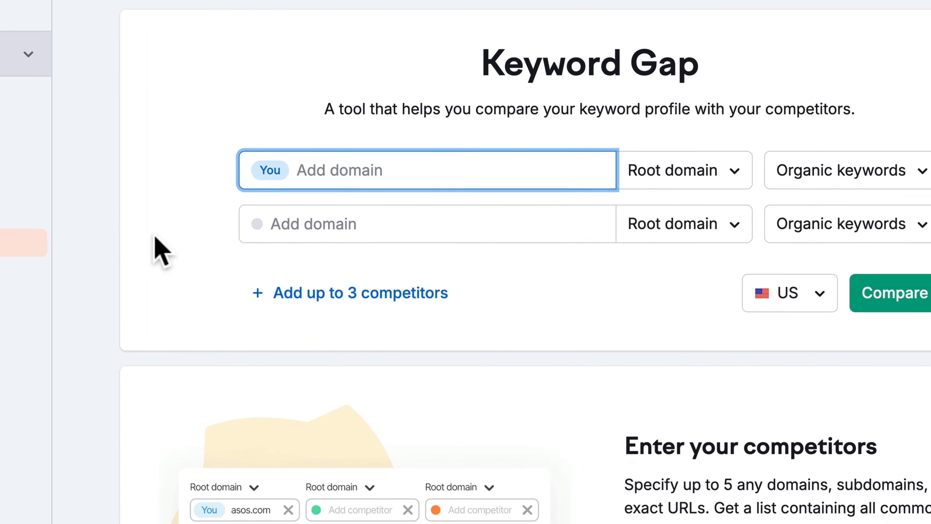
type("dietho")
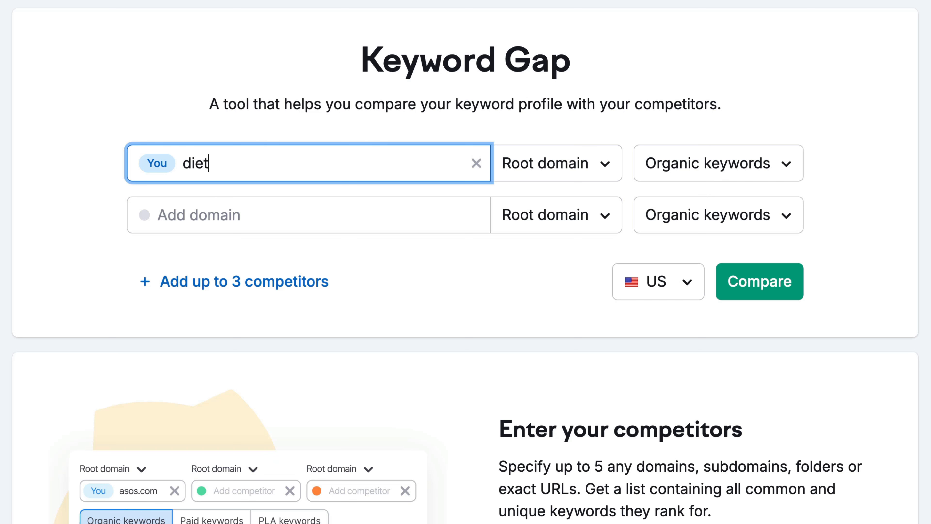
type("od.com")
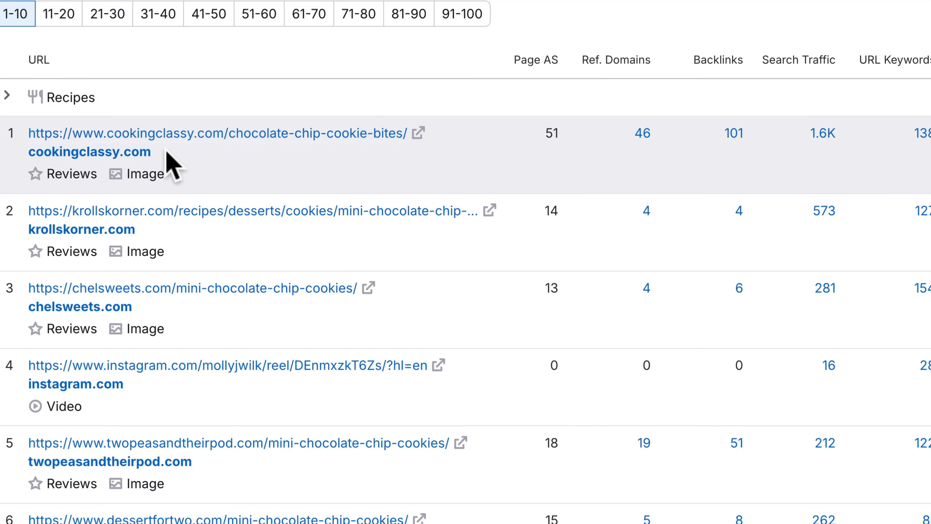
Add the top-ranking SERP domains cookingclassy.com, krollskorner.com and chelsweets.com as competitors and run the comparison.
left_click_drag(166, 152, 29, 152)
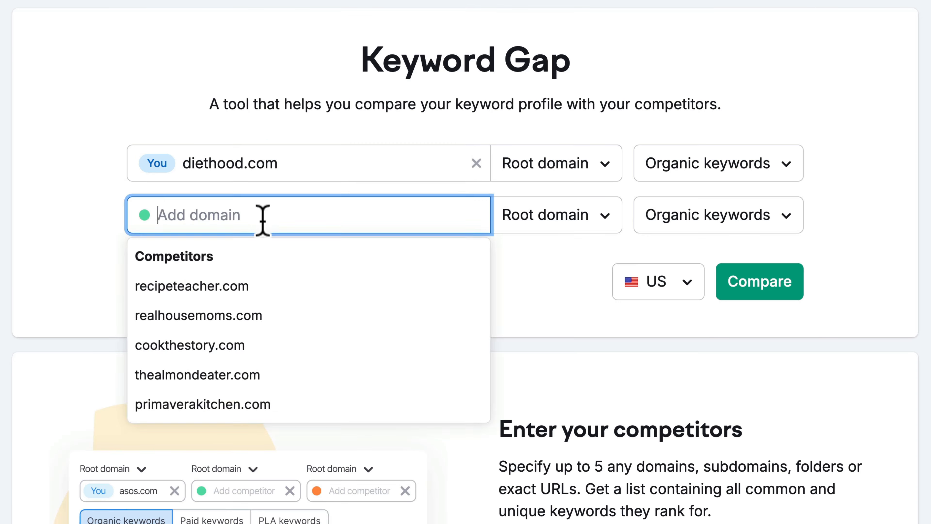
type("cookingclassy.com")
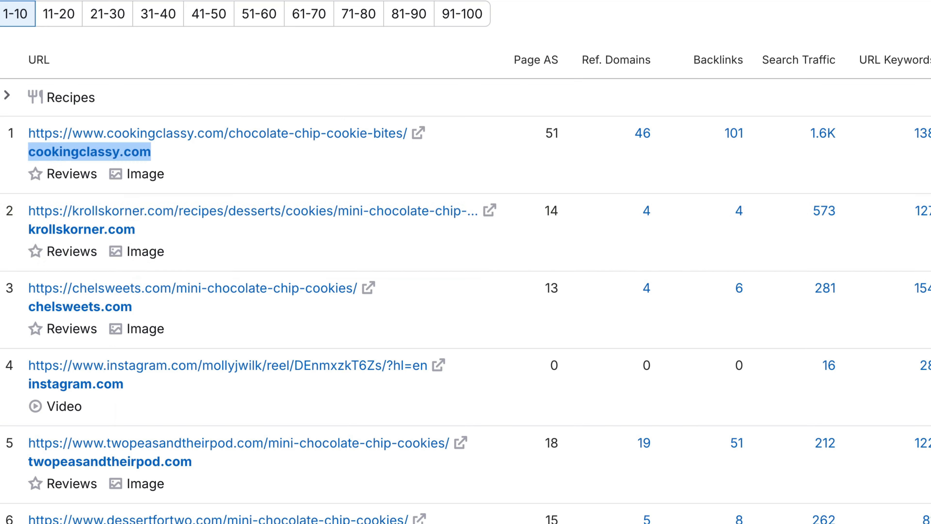
left_click_drag(137, 229, 29, 230)
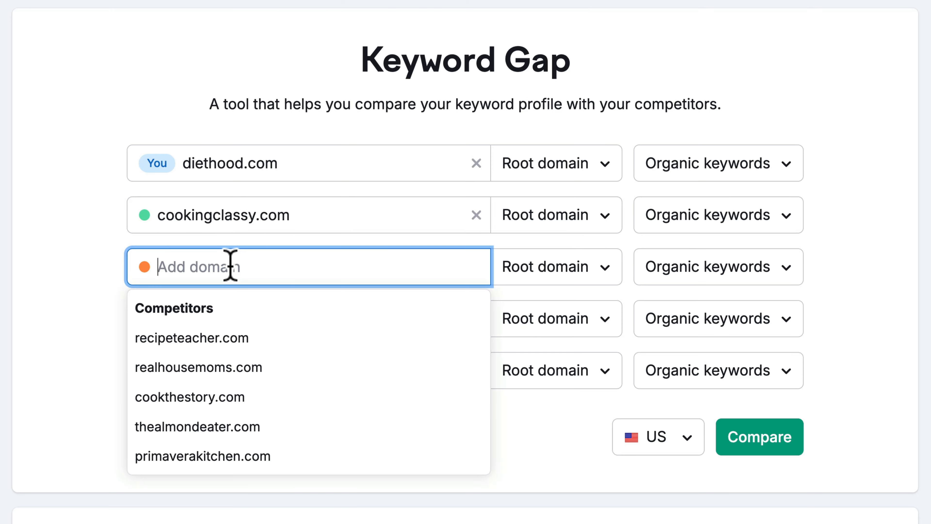
type("krollskorner.com")
left_click_drag(133, 307, 29, 312)
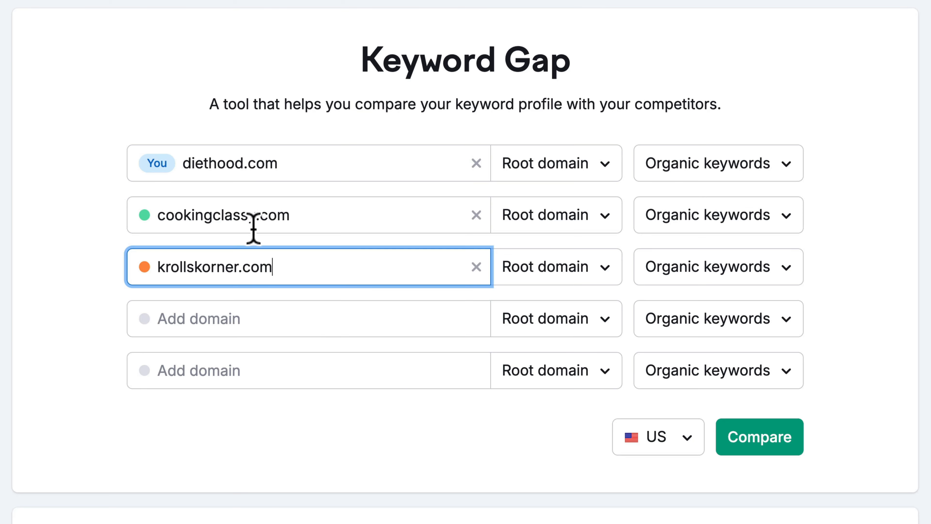
left_click(330, 318)
type("chelsweets.com")
left_click(460, 427)
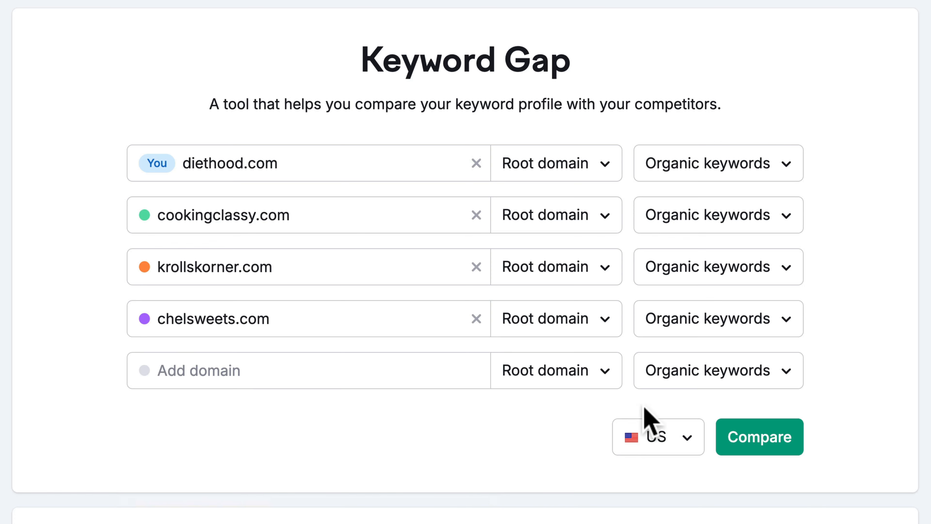
left_click(730, 441)
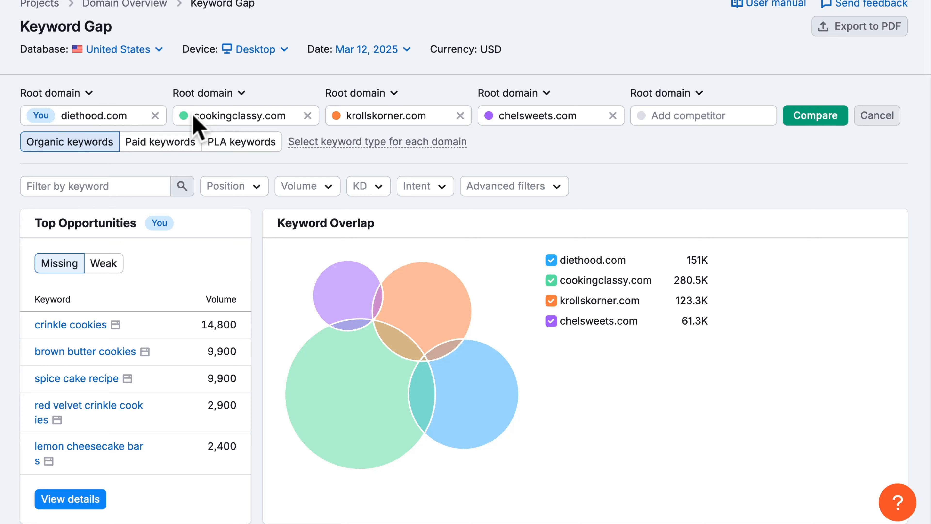
Review the Weak and Missing top opportunities for diethood.com and open the full details of the Missing keywords.
scroll(198, 124, "down", 5)
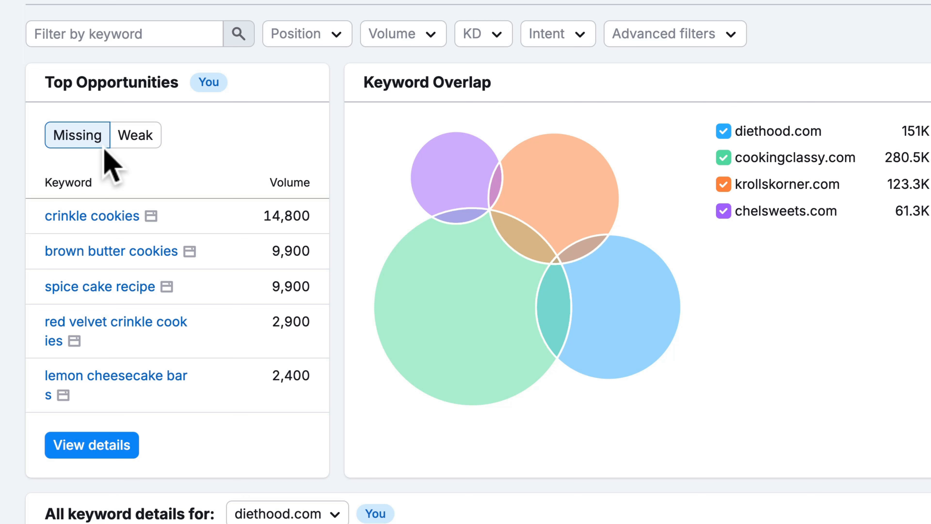
left_click(135, 141)
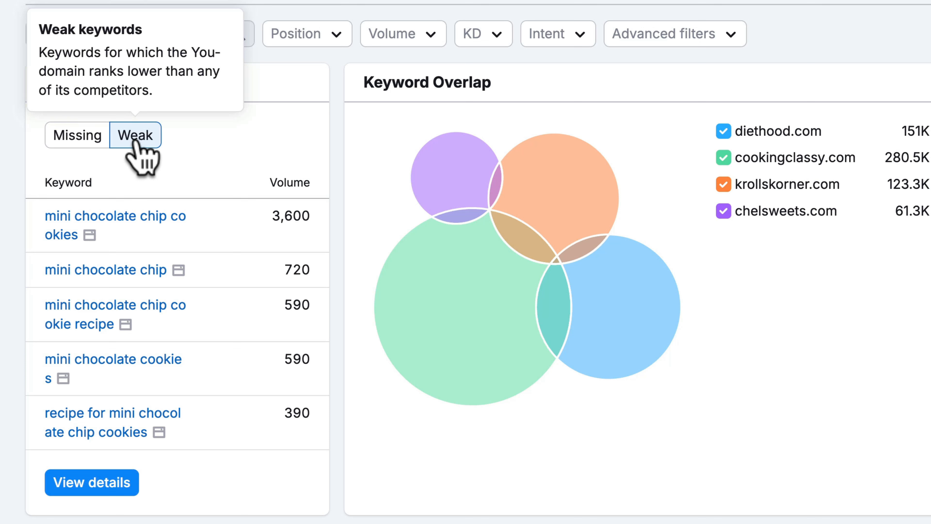
left_click(86, 138)
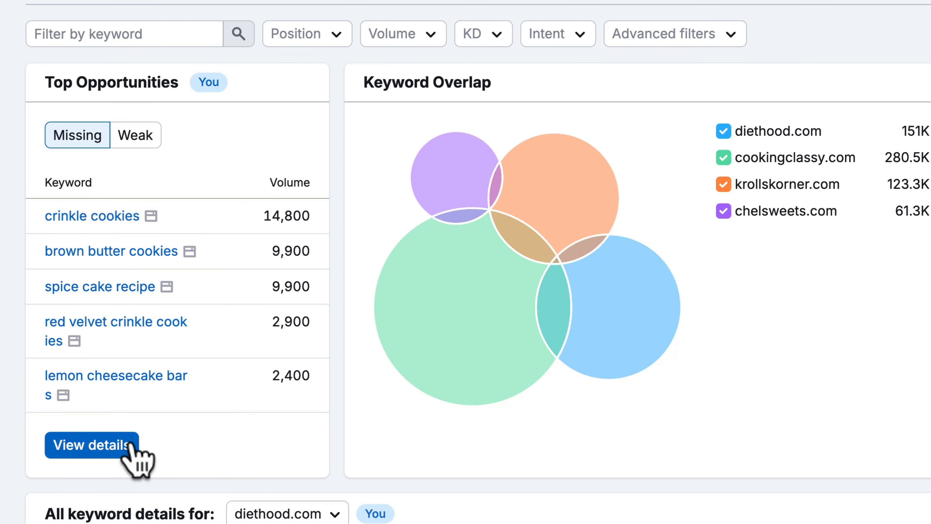
left_click(107, 447)
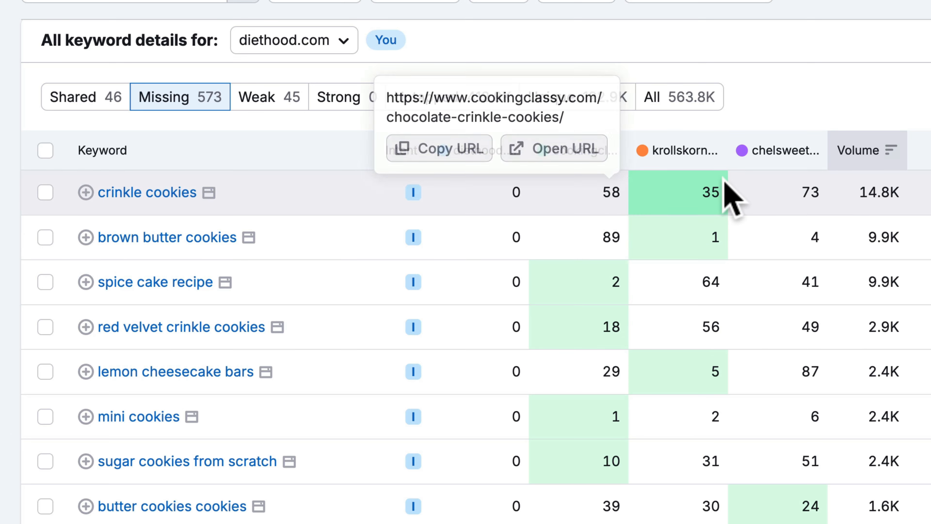
Check the competitors' ranking URLs for "crinkle cookies" and view the keyword overview of "brown butter cookies" before returning to the gap table.
mouse_move(811, 200)
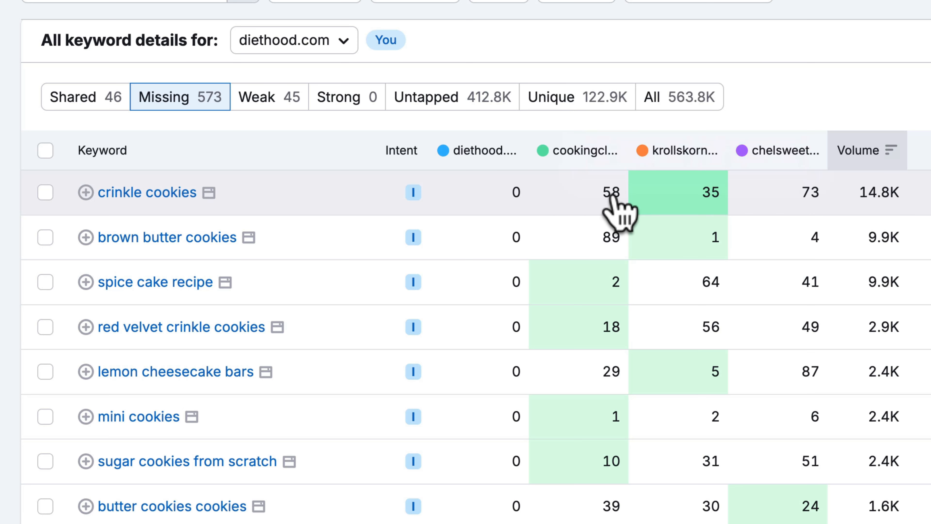
mouse_move(612, 200)
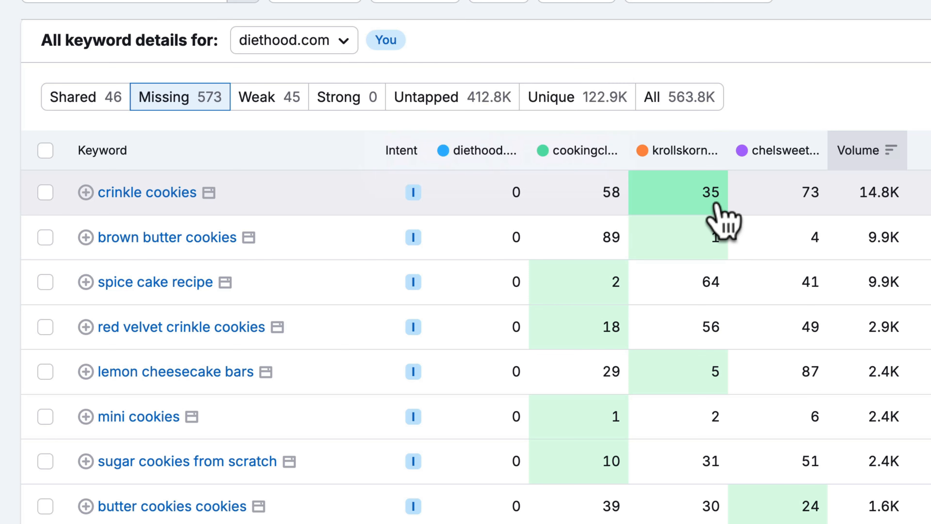
mouse_move(812, 219)
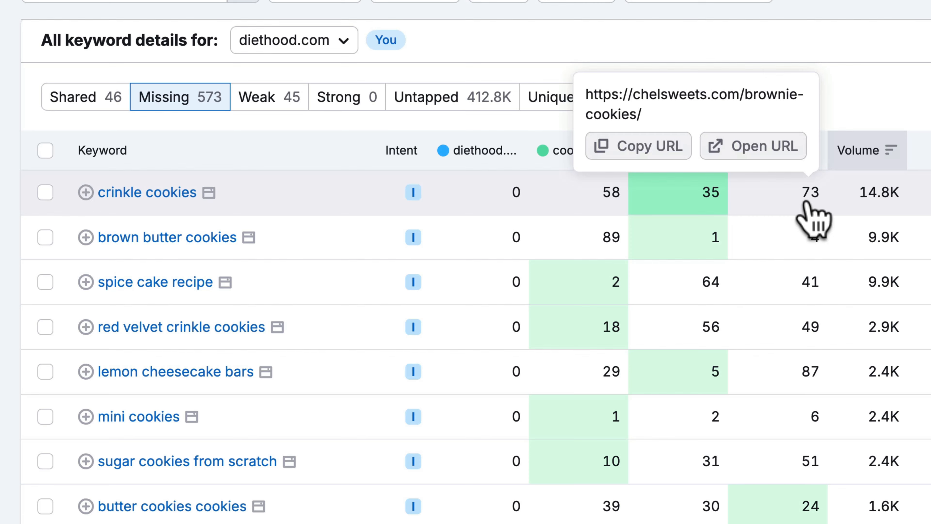
left_click(206, 237)
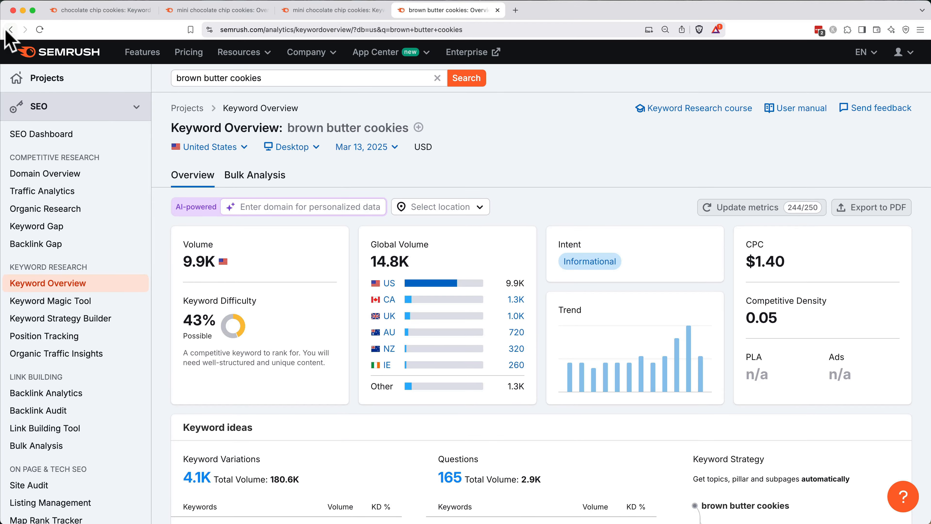
left_click(10, 30)
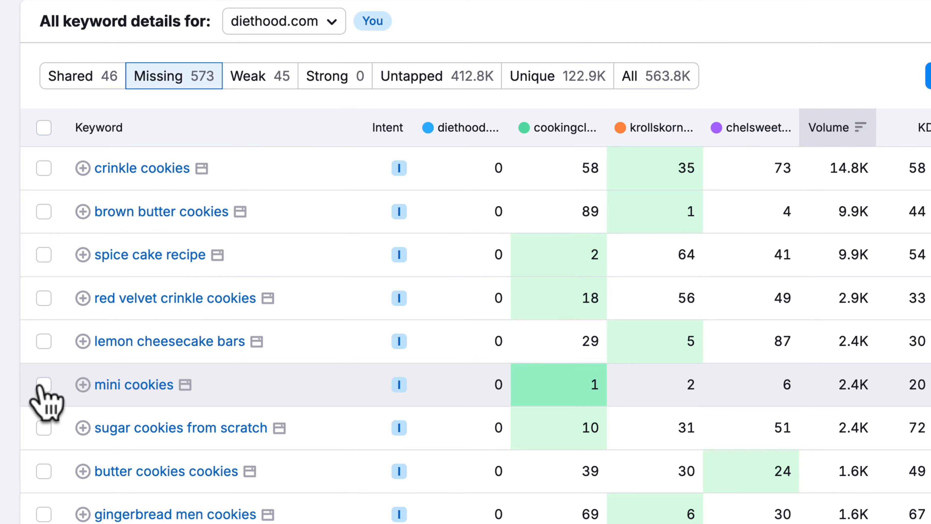
Select the missing keywords "mini cookies", "small cookies", "mini cookies chips" and "small cookie recipe" in the gap table.
left_click(42, 385)
scroll(41, 389, "down", 10)
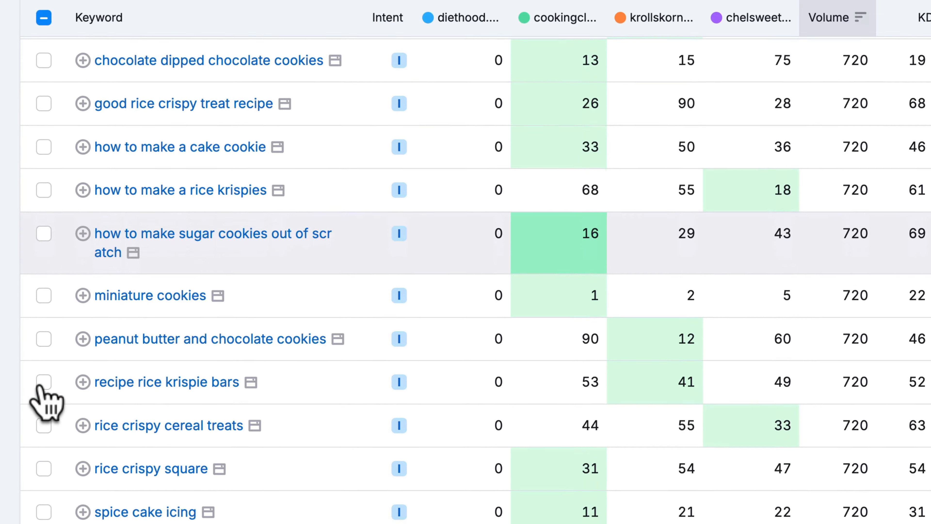
scroll(51, 301, "down", 5)
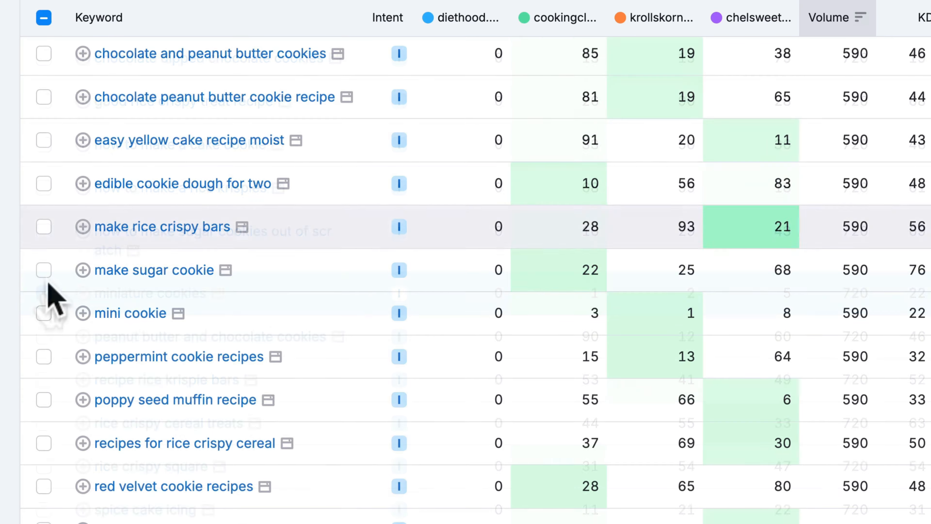
scroll(44, 404, "down", 5)
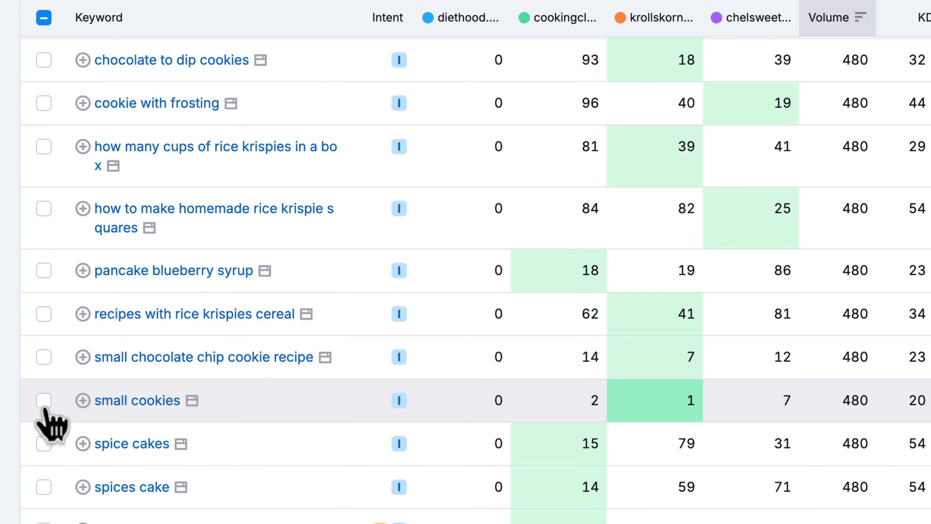
left_click(44, 400)
scroll(44, 330, "down", 5)
left_click(44, 287)
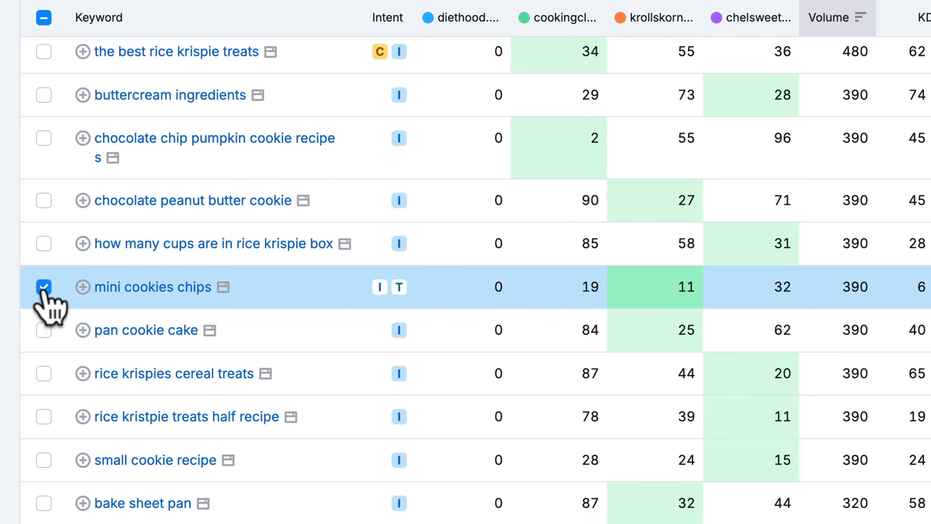
left_click(43, 459)
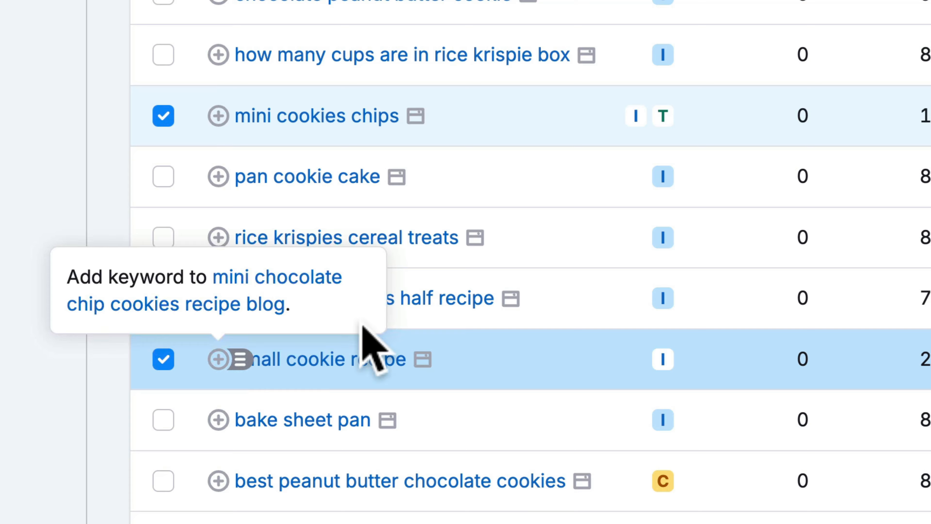
Add the selected missing keywords to the "mini chocolate chip cookies recipe blog" keyword list.
scroll(603, 277, "down", 10)
scroll(149, 193, "up", 15)
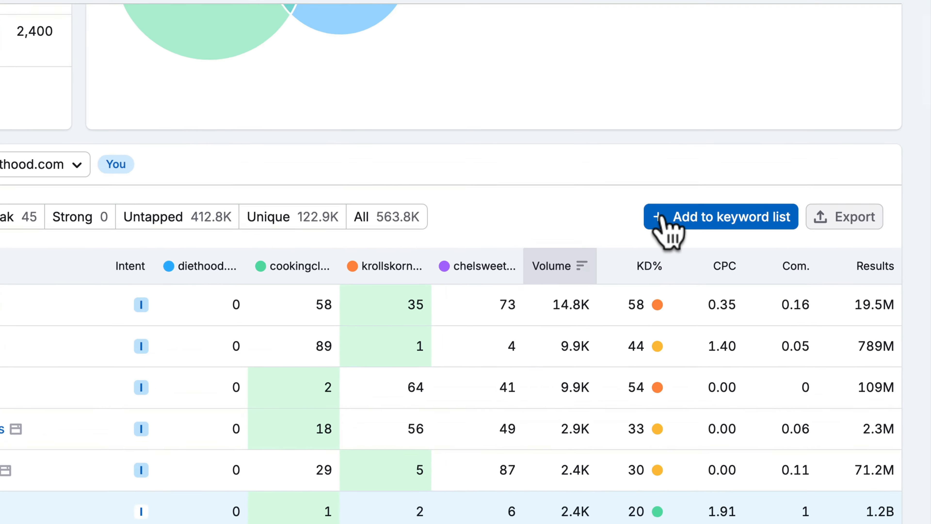
left_click(715, 153)
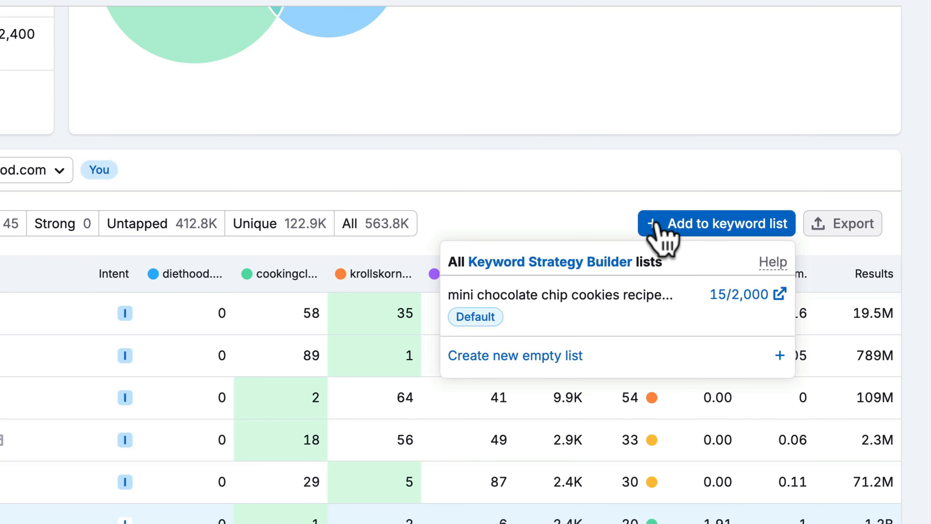
left_click(606, 335)
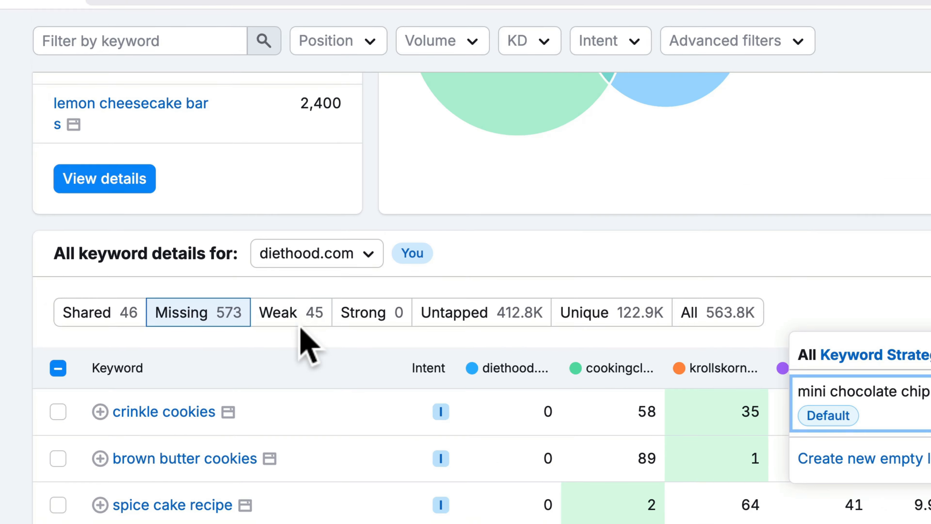
Show the Weak keywords and filter them to You-domain positions from 11 to 30.
left_click(192, 212)
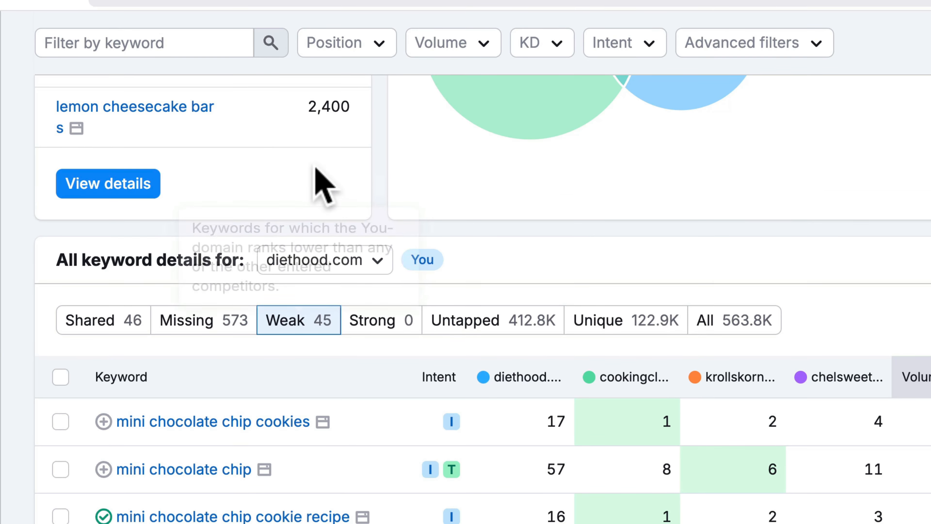
left_click(345, 55)
mouse_move(376, 127)
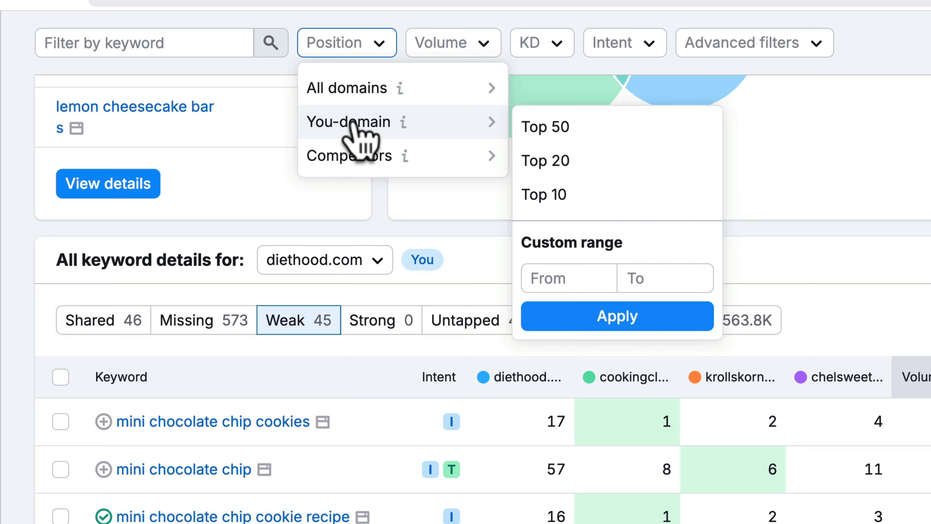
left_click(584, 277)
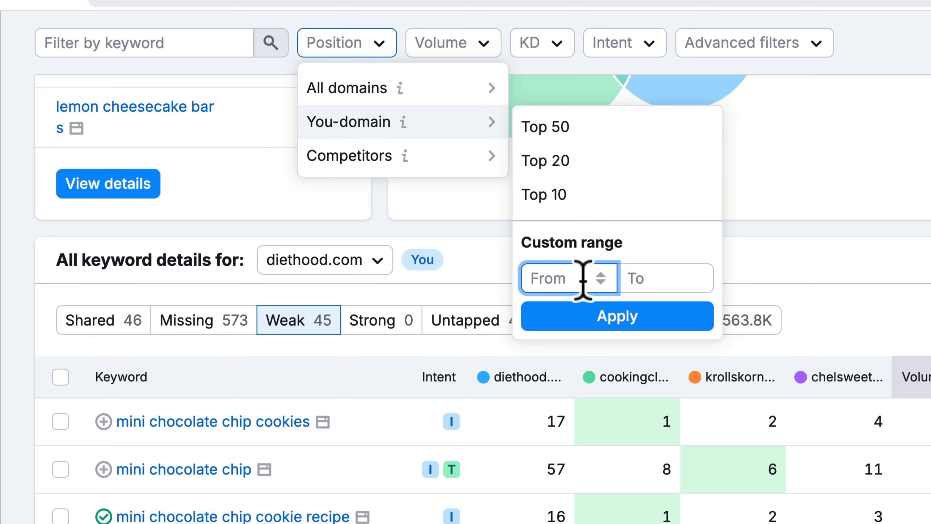
type("11")
left_click(666, 279)
type("30")
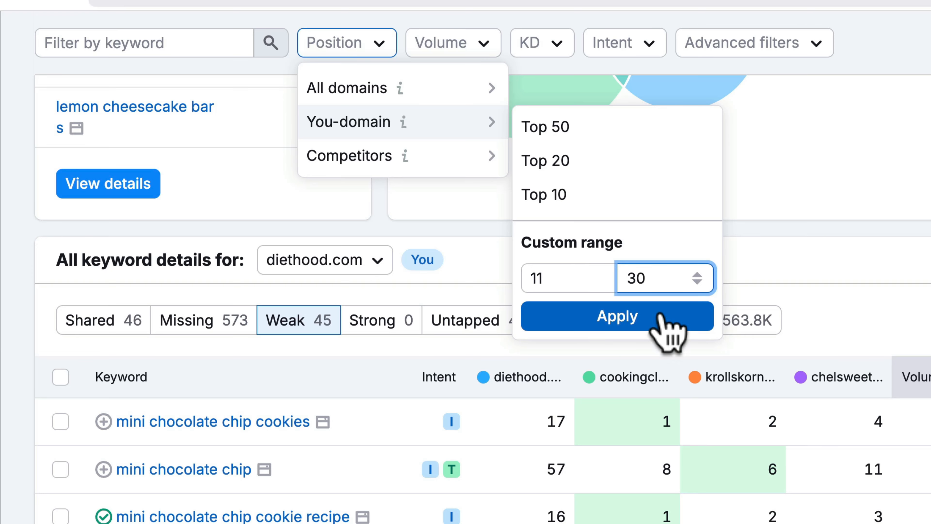
left_click(660, 330)
Add the weak keywords little, small, tiny, miniature and bite sized chocolate chip cookies, mini chocolate chips cookies and mini choclate chip cookies to the list.
scroll(448, 214, "down", 10)
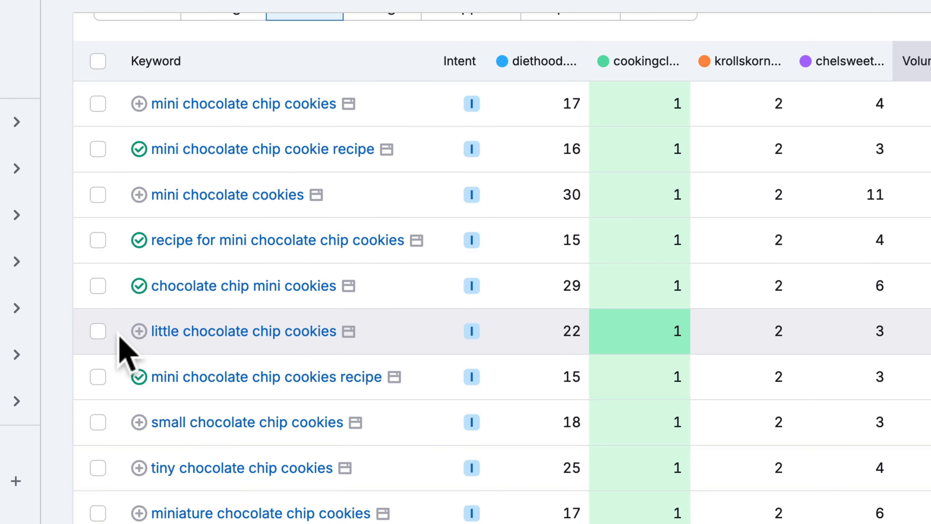
left_click(139, 331)
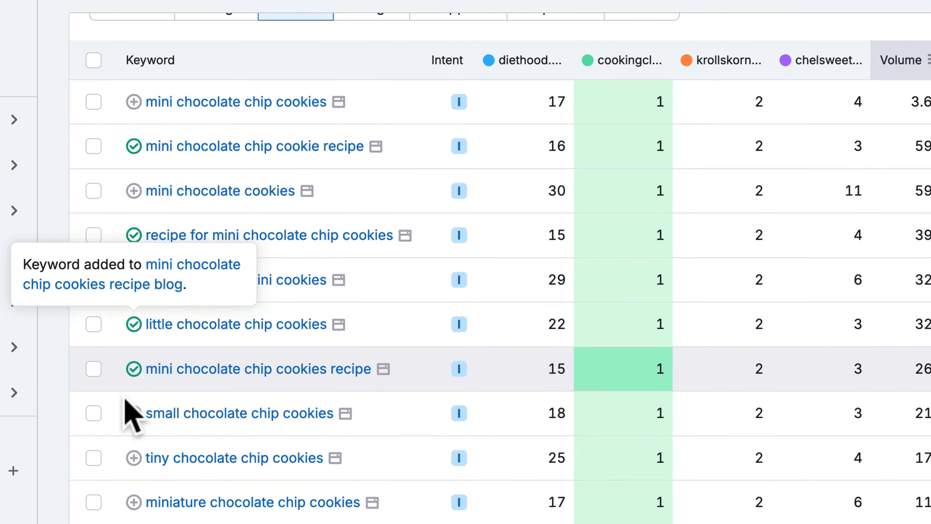
left_click(126, 400)
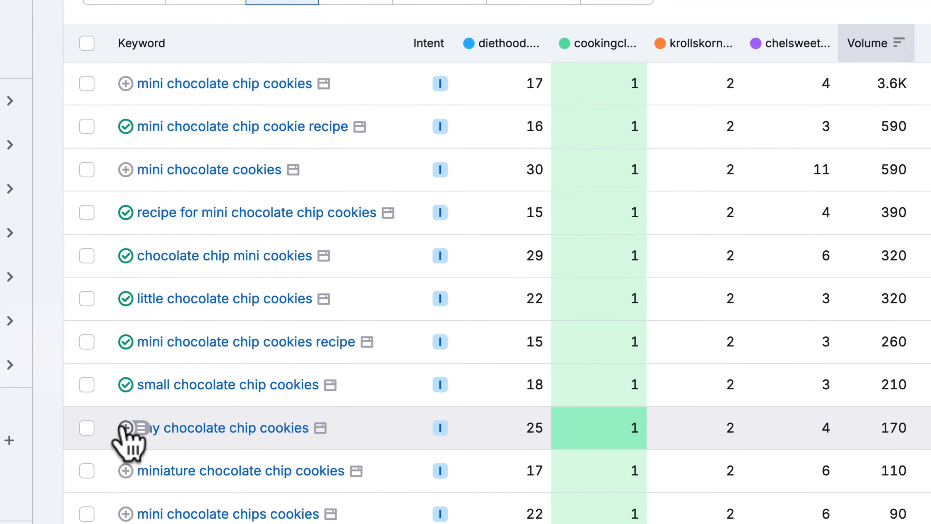
left_click(126, 443)
left_click(119, 293)
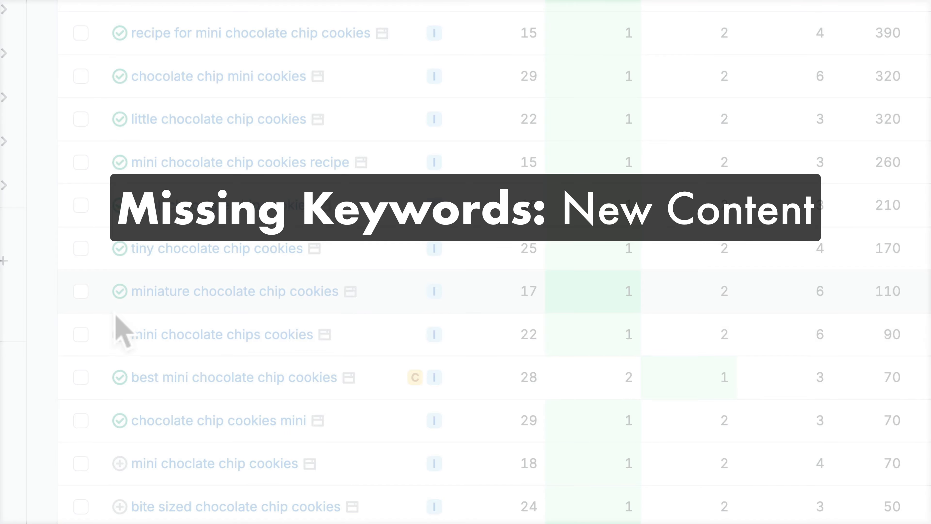
left_click(116, 336)
scroll(115, 349, "down", 6)
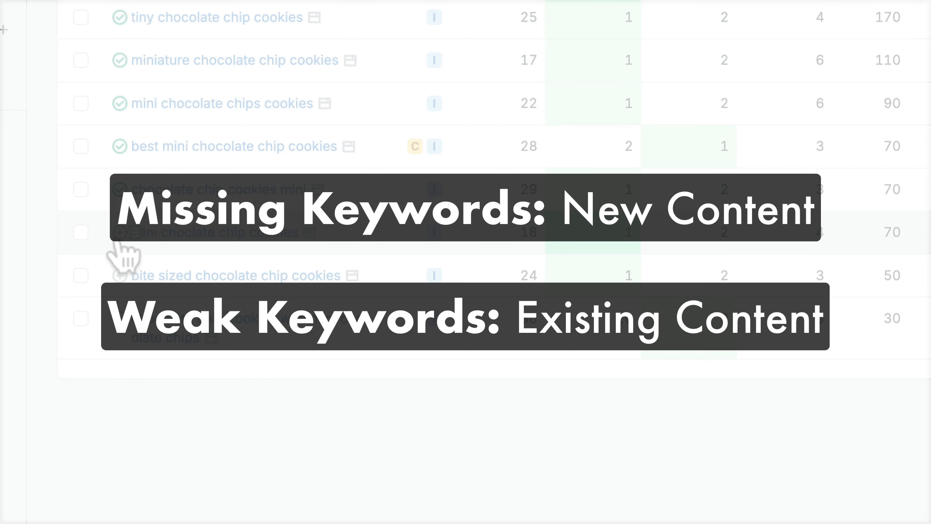
left_click(119, 233)
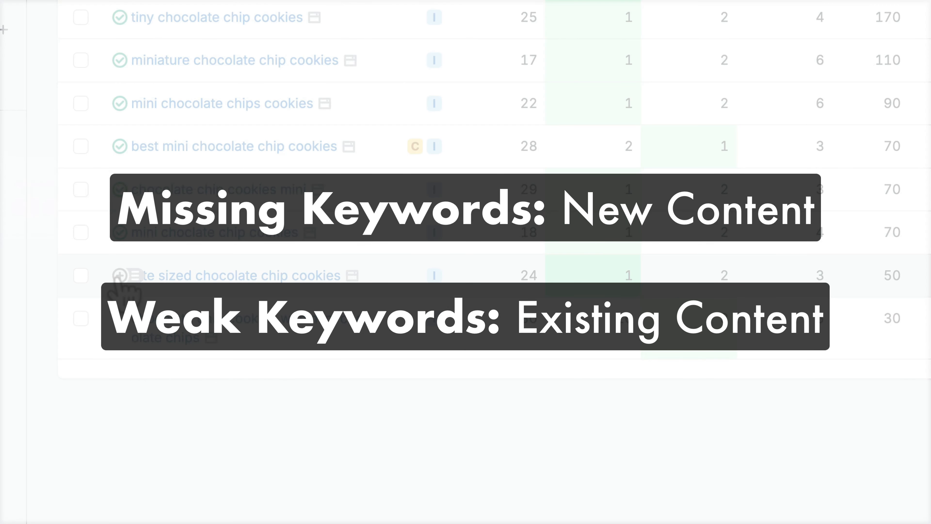
left_click(120, 275)
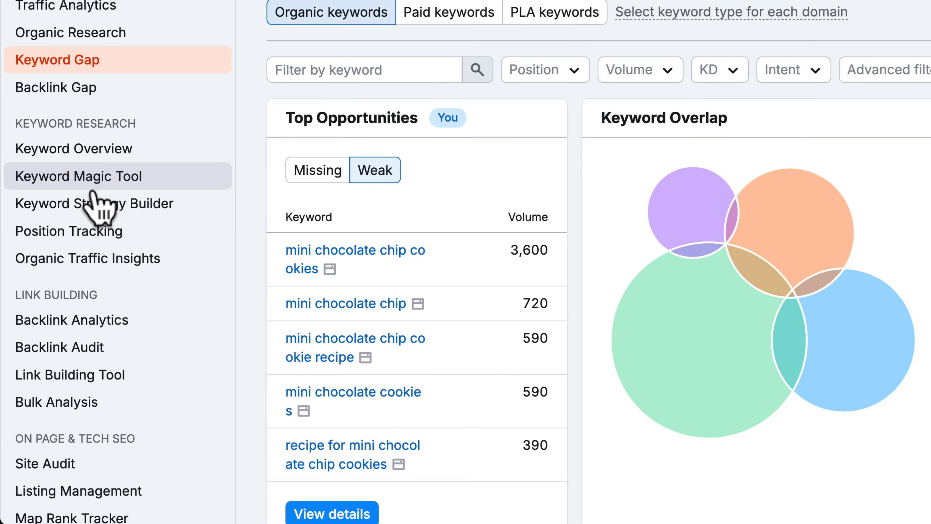
Open the "mini chocolate chip cookies recipe blog" list in Keyword Strategy Builder and sort its keywords by highest volume.
left_click(88, 204)
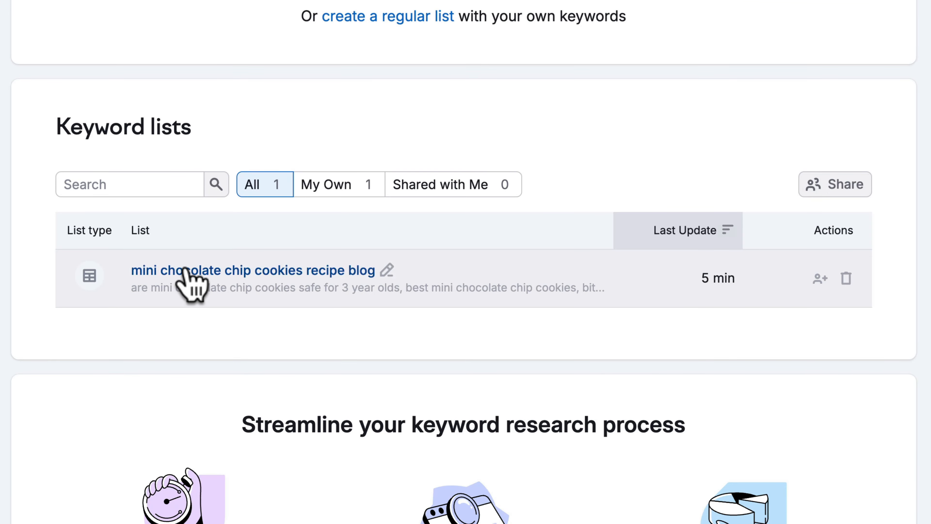
left_click(191, 271)
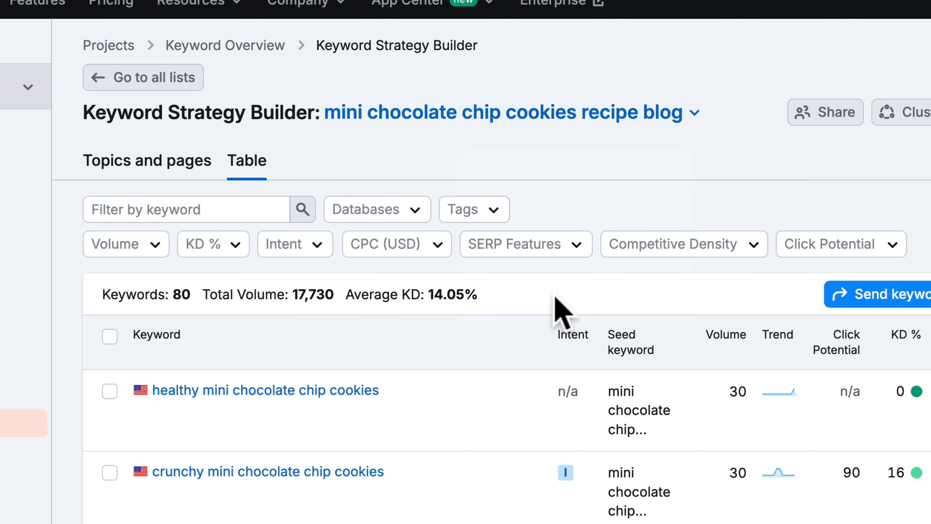
left_click(715, 353)
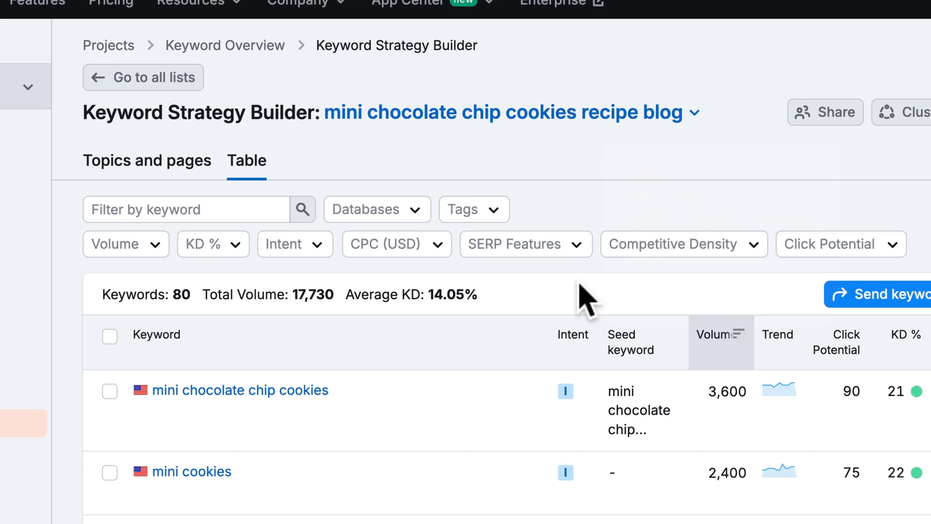
Cluster all keywords of the list and expand the "small cookies" page with its keywords sorted by highest volume.
left_click(110, 336)
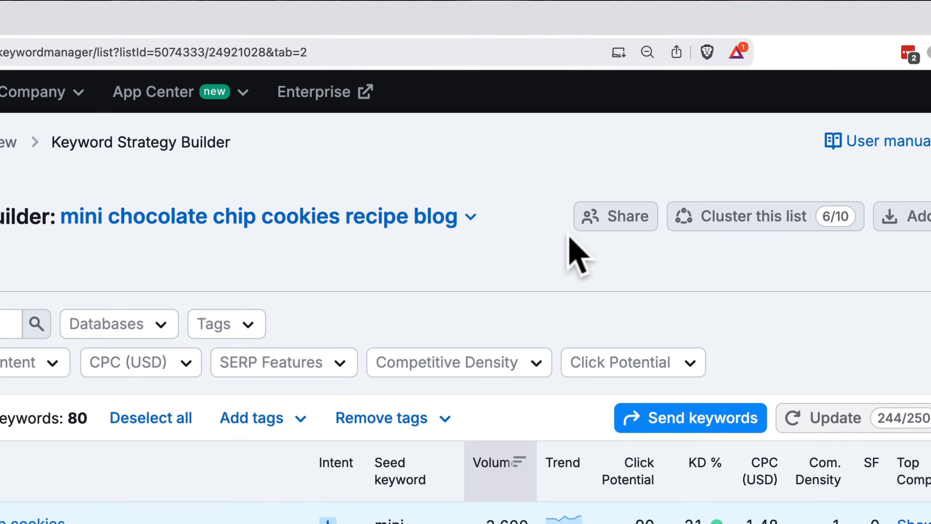
left_click(719, 224)
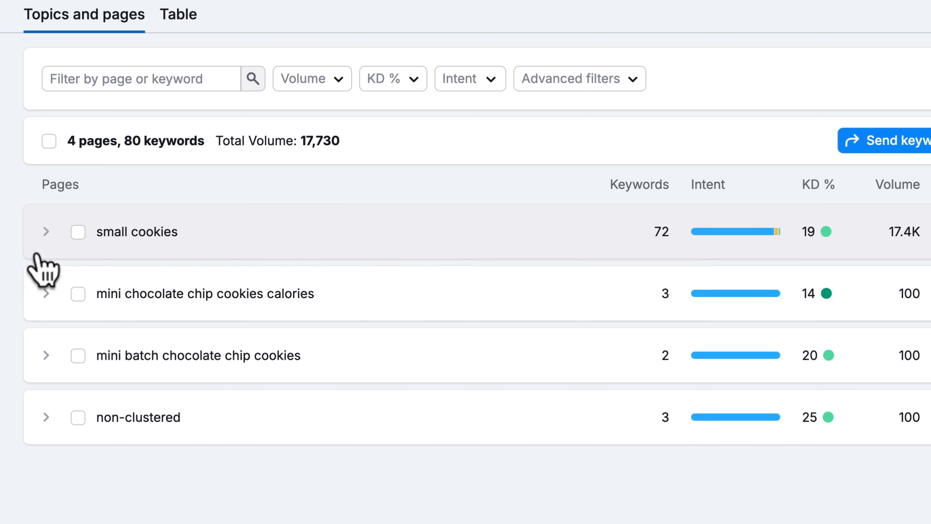
left_click(46, 232)
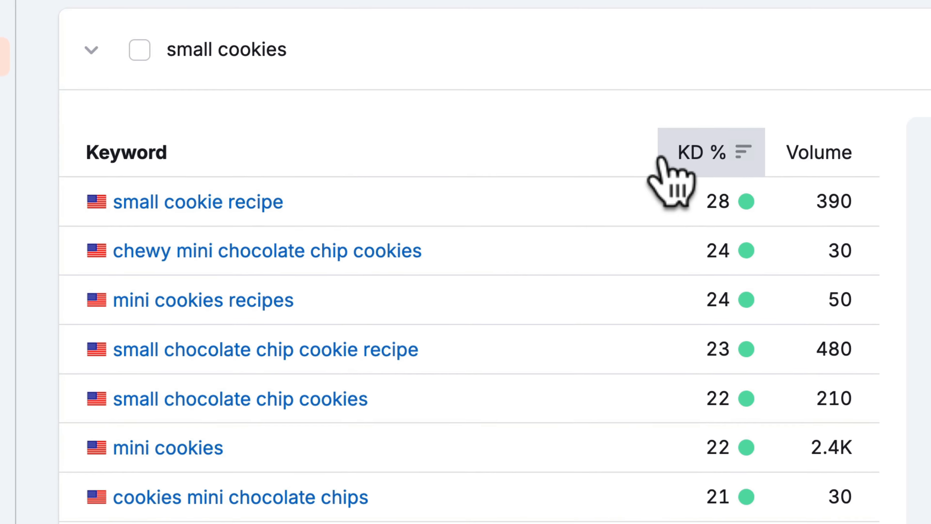
mouse_move(679, 162)
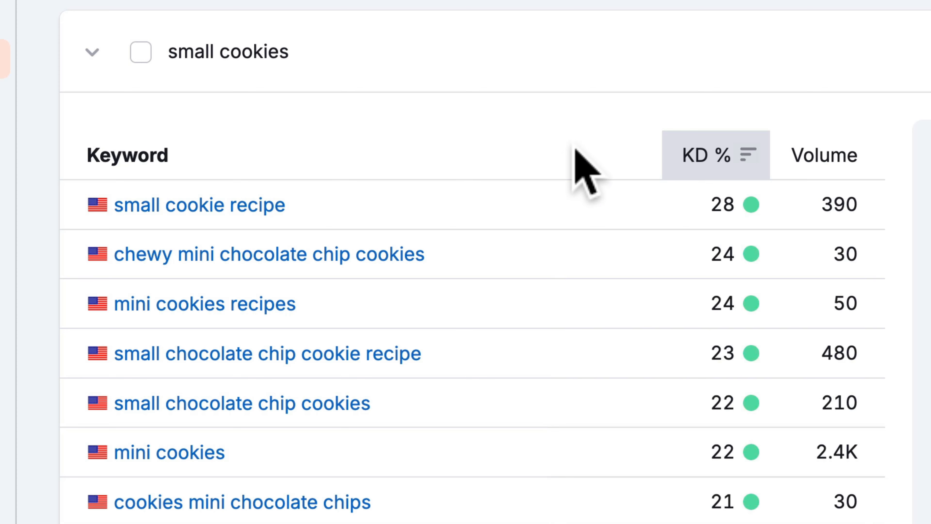
left_click(825, 173)
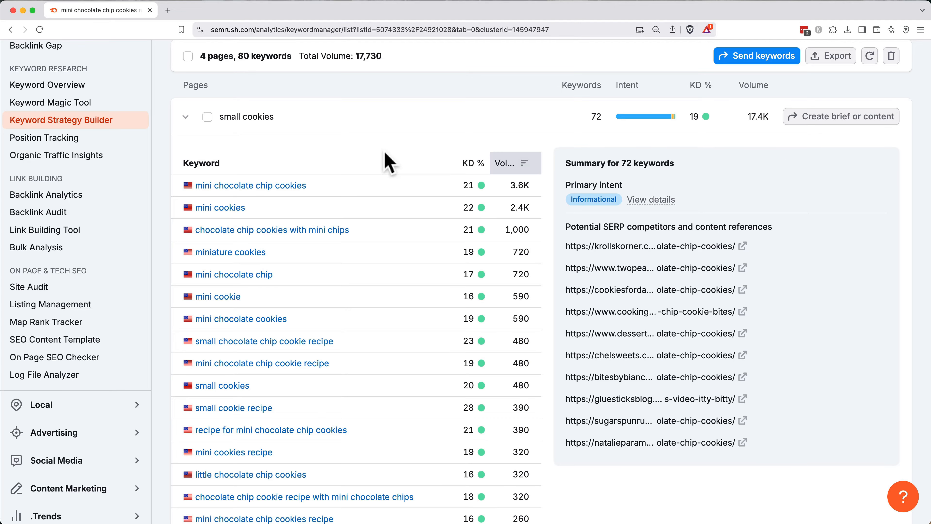
Create a ContentShake AI brief for the "small cookies" page, using all competitor articles as content examples.
scroll(390, 163, "up", 1)
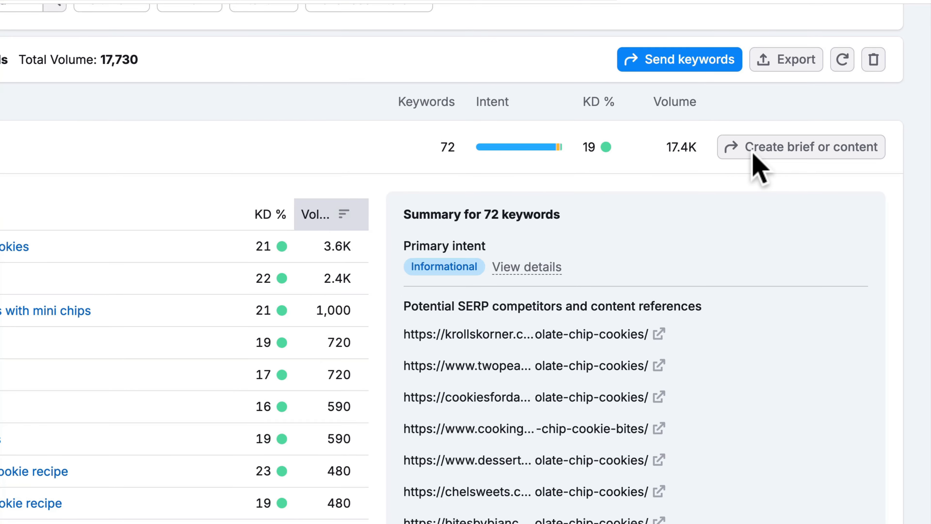
left_click(756, 154)
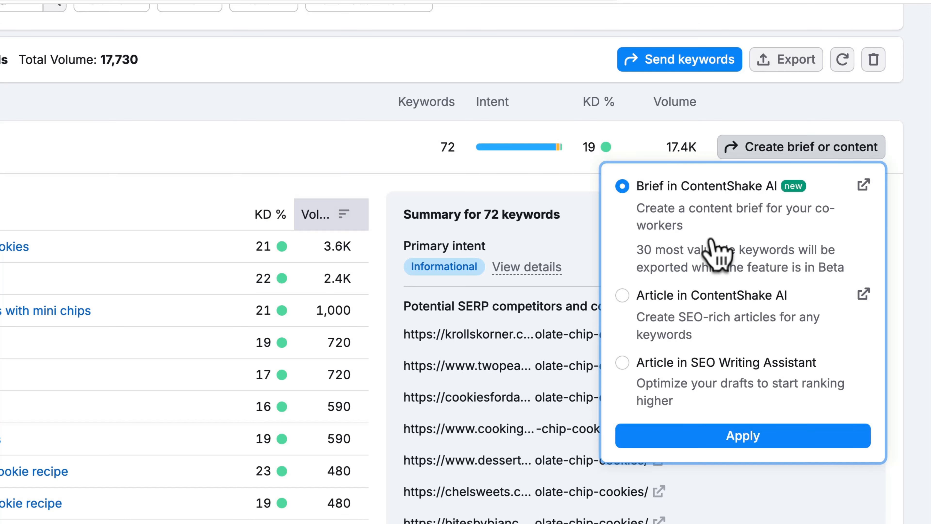
left_click(723, 445)
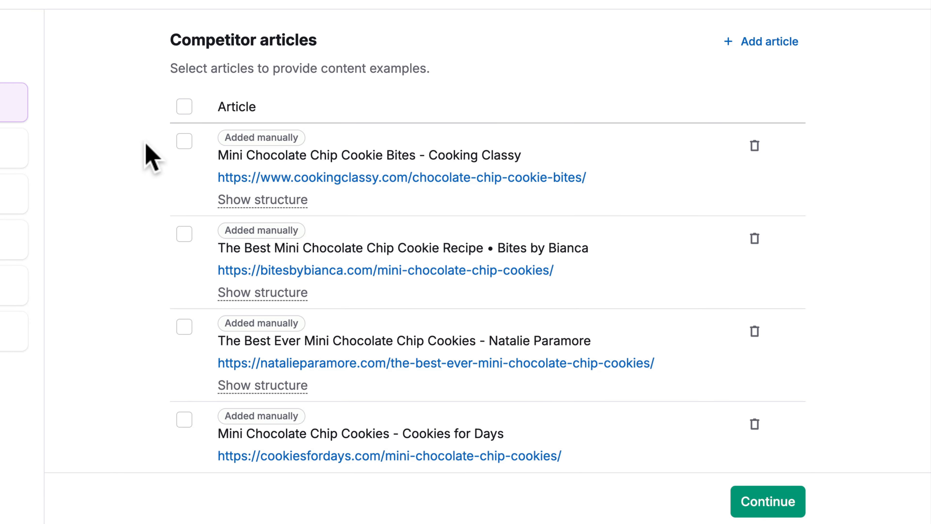
scroll(148, 154, "down", 2)
left_click(184, 49)
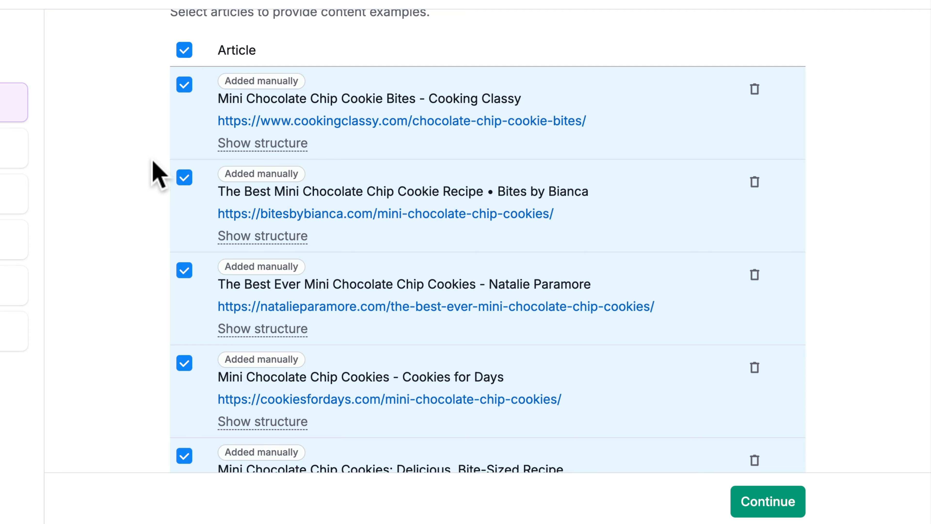
scroll(153, 163, "down", 12)
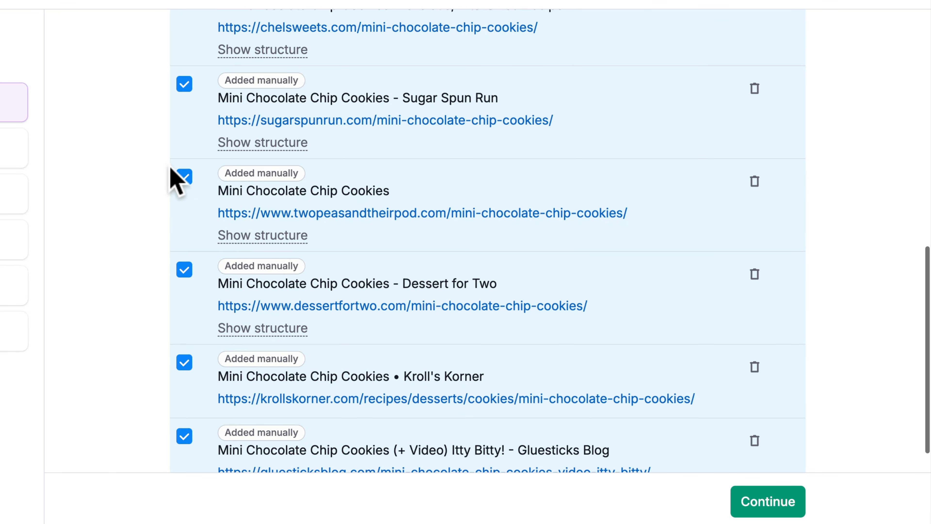
left_click(774, 502)
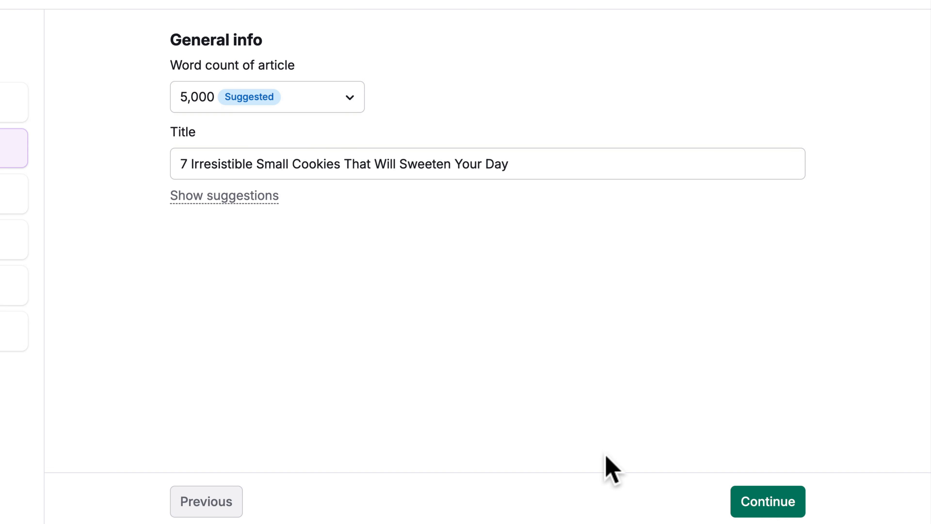
Set the brief's title to "Easy Mini Chocolate Chip Cookies Recipe (Perfectly Bite-Sized!)" and continue to the secondary keywords.
left_click(199, 202)
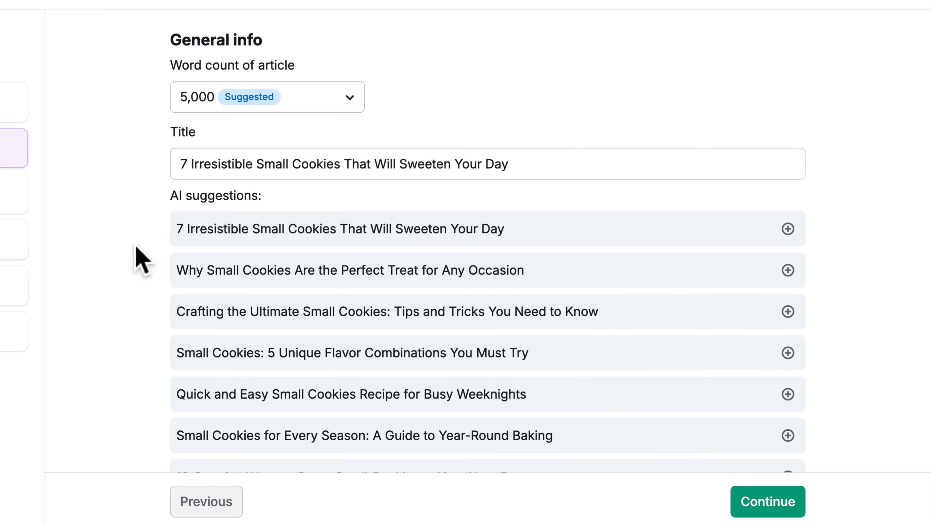
scroll(135, 259, "down", 2)
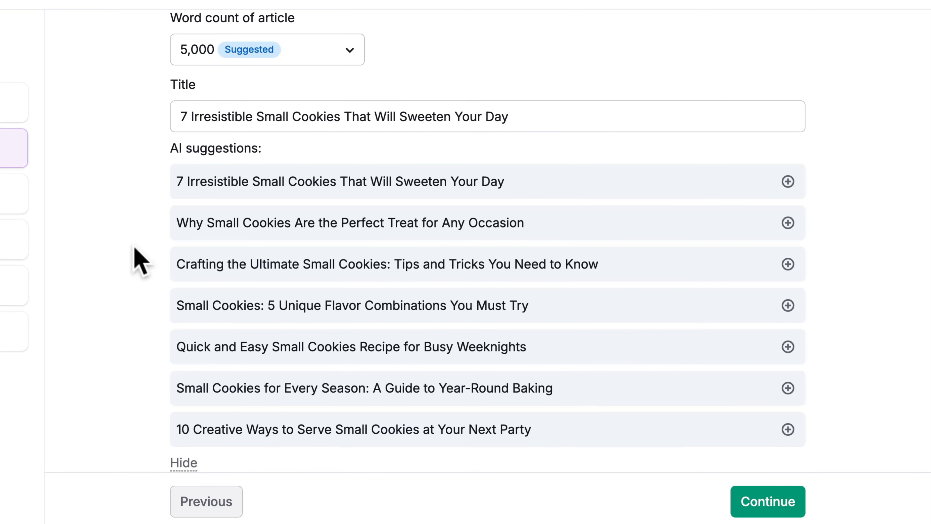
triple_click(273, 121)
type("Easy")
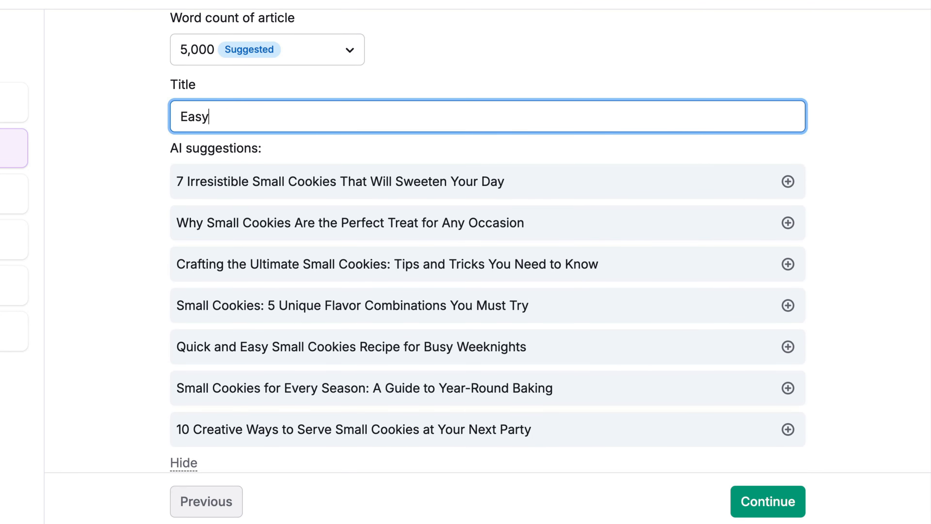
type(" Mini Chocolate Chip Cookies REcipe (Perfectly B")
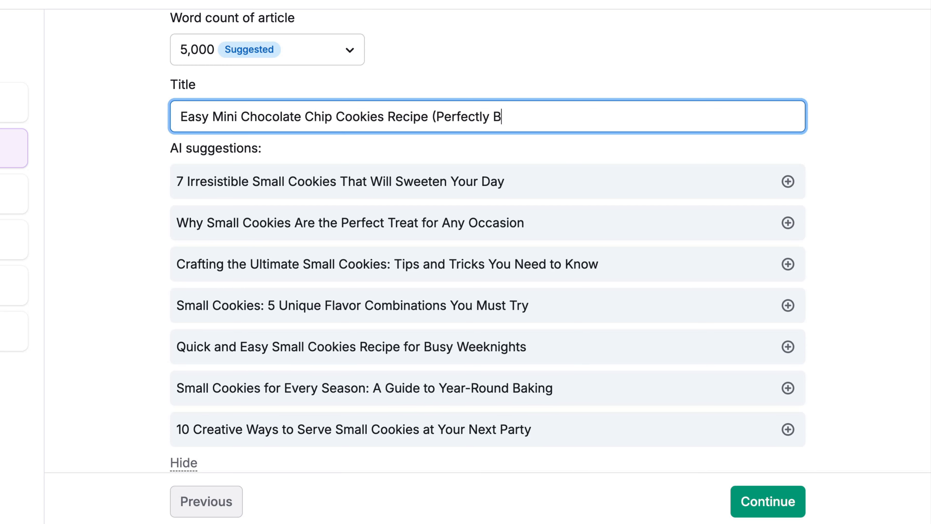
type("ite-Sized!)")
left_click(867, 259)
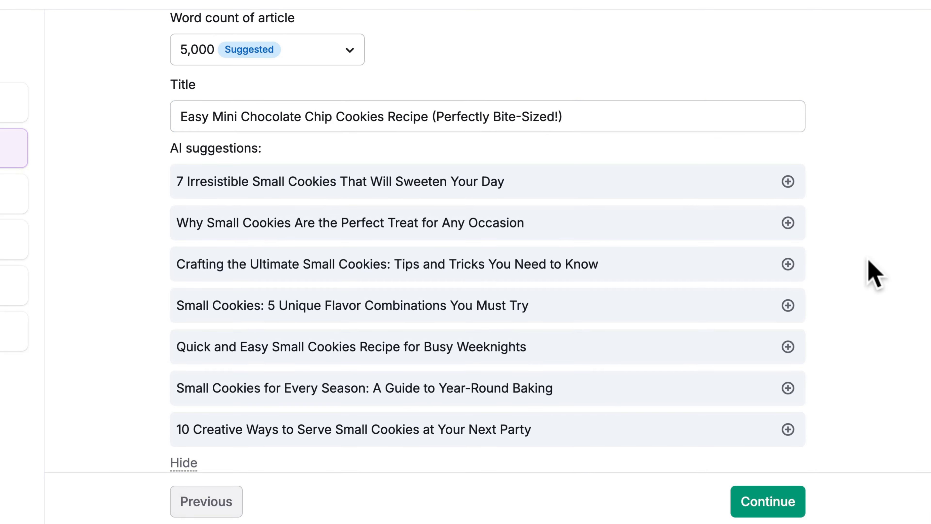
left_click(758, 506)
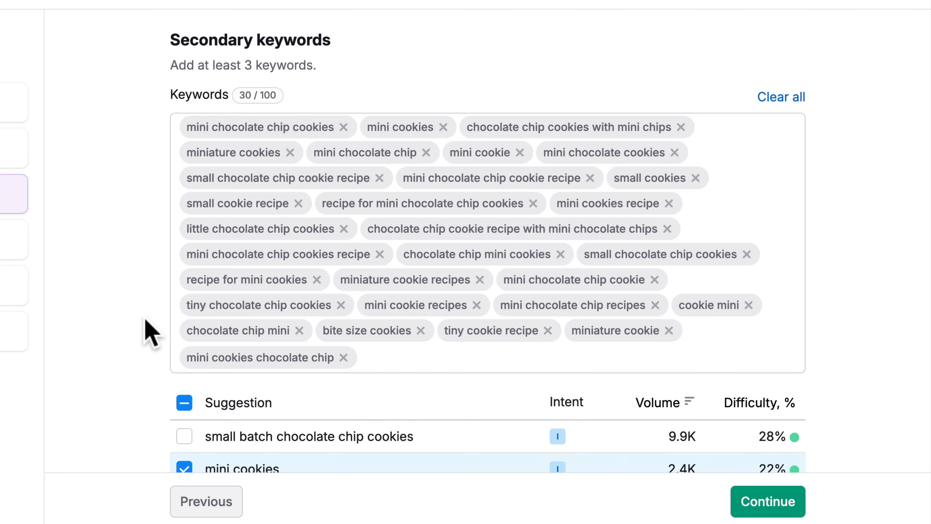
Add all listed small batch suggestions as secondary keywords except sugar cookies, peanut butter cookies and small batch chocolate chip cookie recipe.
scroll(150, 332, "down", 8)
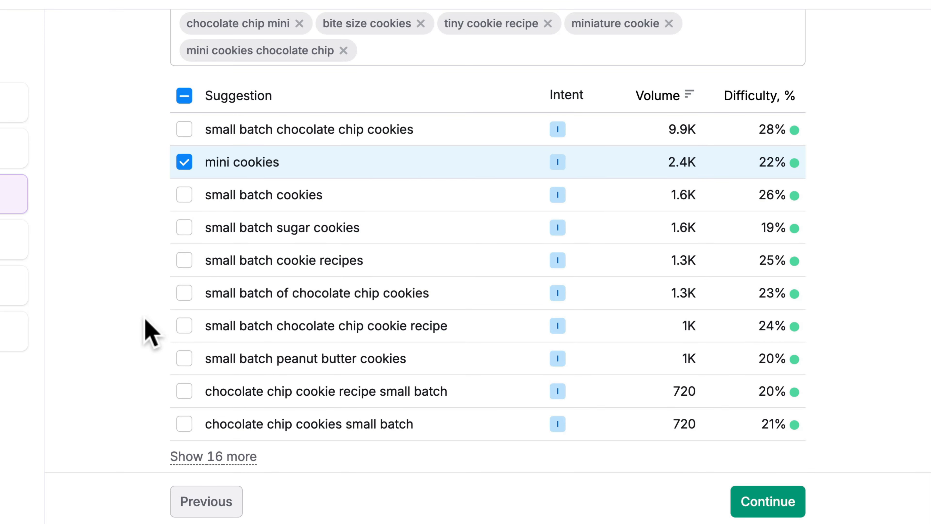
left_click(185, 129)
left_click(184, 195)
left_click(184, 293)
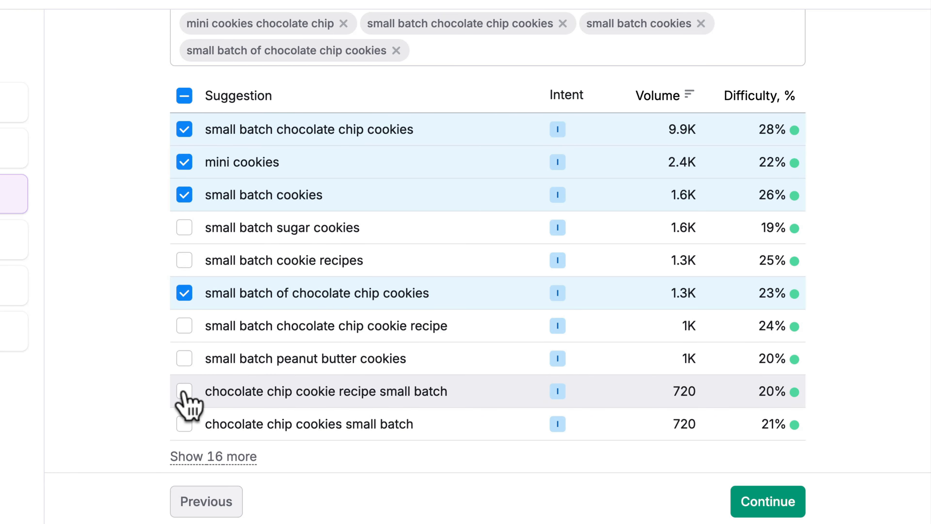
left_click(184, 391)
left_click(184, 424)
left_click(184, 285)
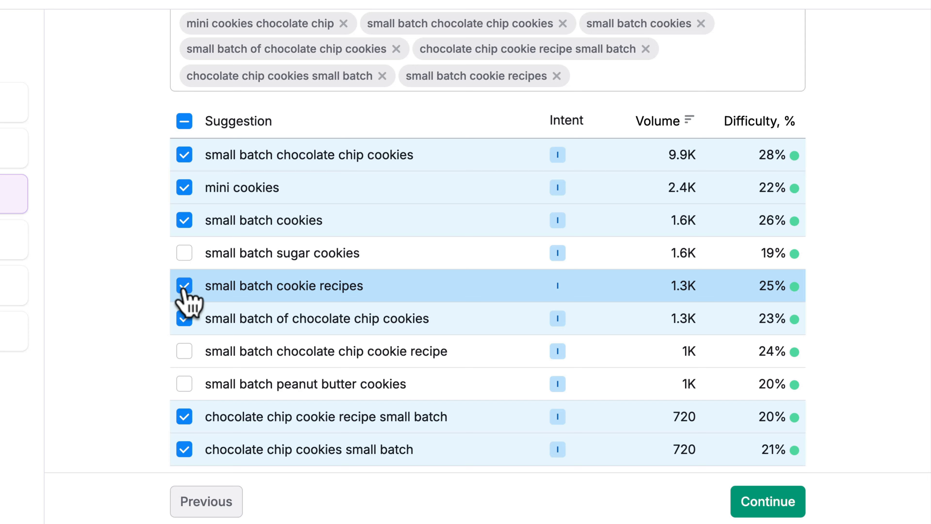
left_click(785, 503)
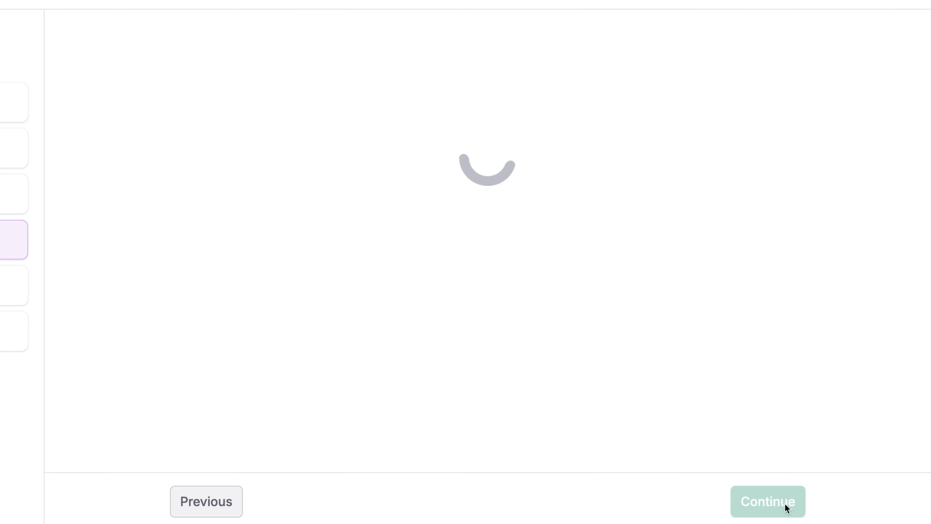
Review the AI and competitor structure suggestions, accept the proposed article structure and meta description, and finish the content brief.
scroll(697, 343, "down", 6)
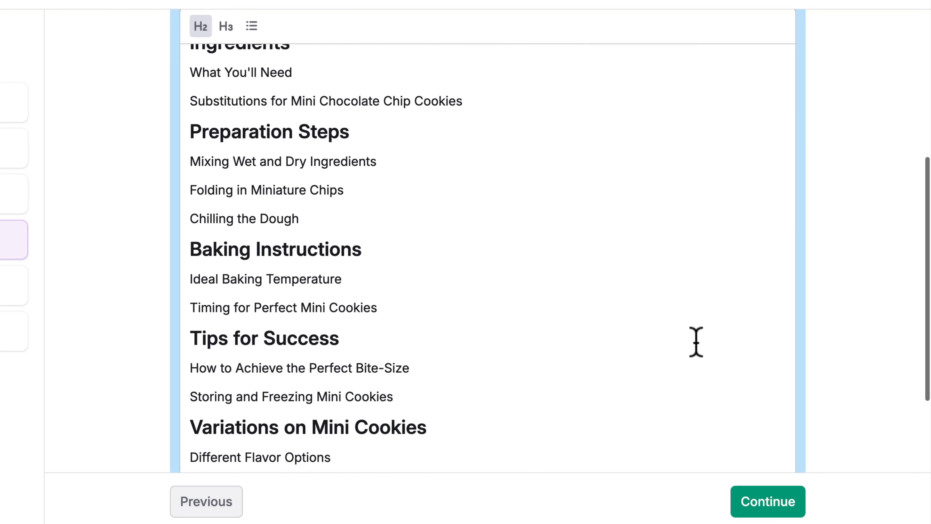
scroll(696, 343, "down", 4)
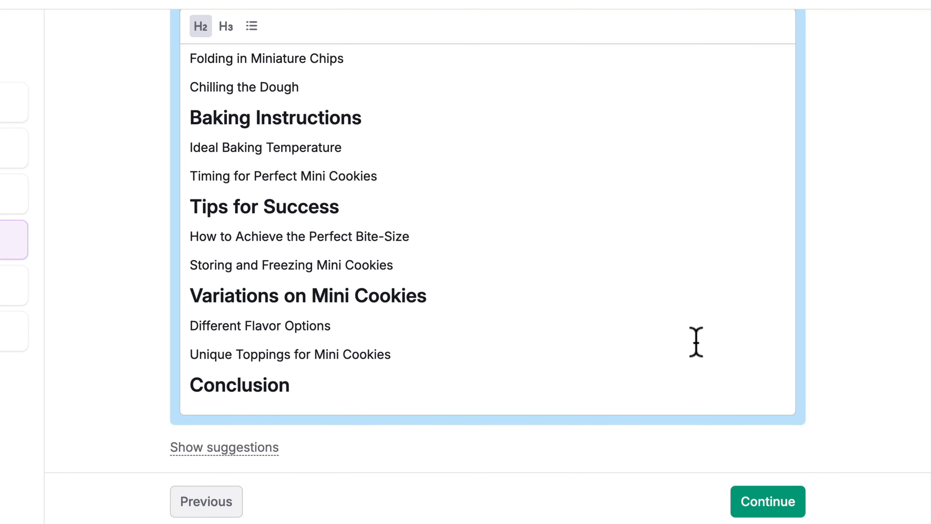
scroll(696, 342, "up", 1)
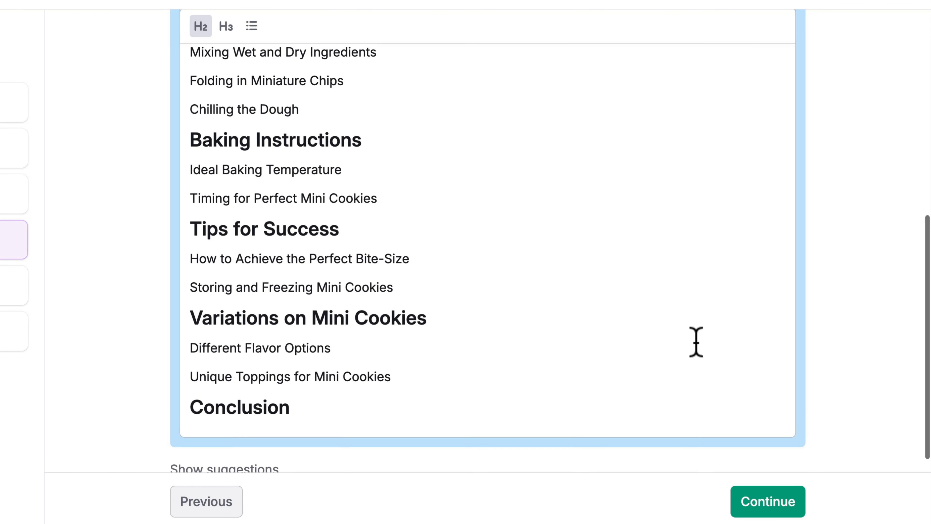
scroll(696, 342, "down", 1)
left_click(257, 449)
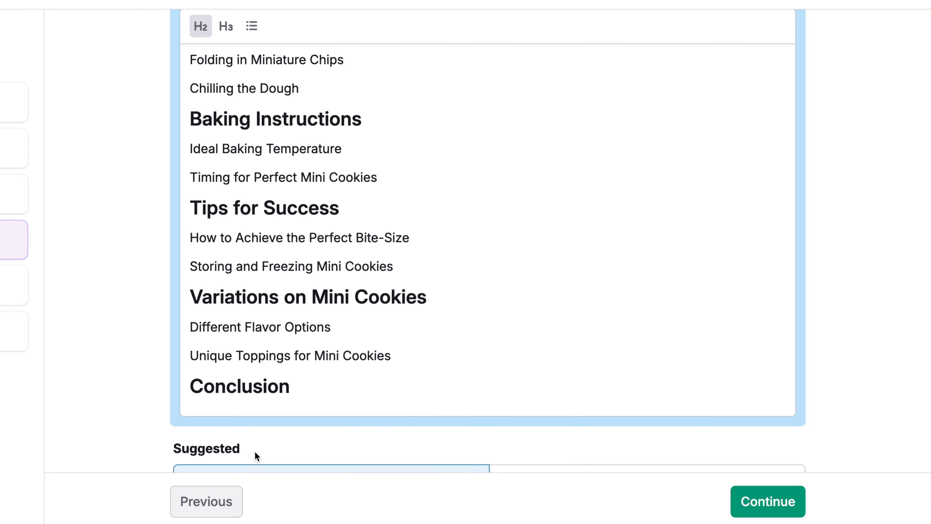
scroll(255, 452, "down", 4)
scroll(254, 451, "down", 7)
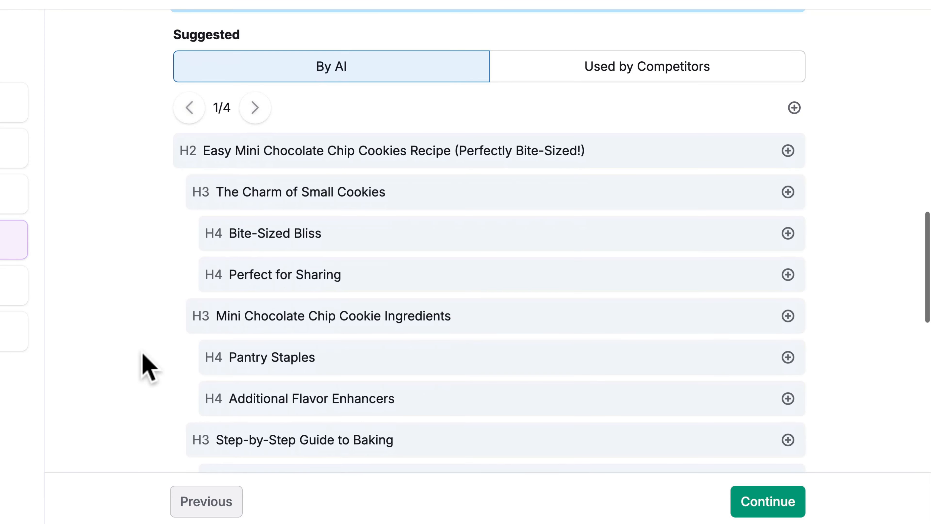
left_click(623, 75)
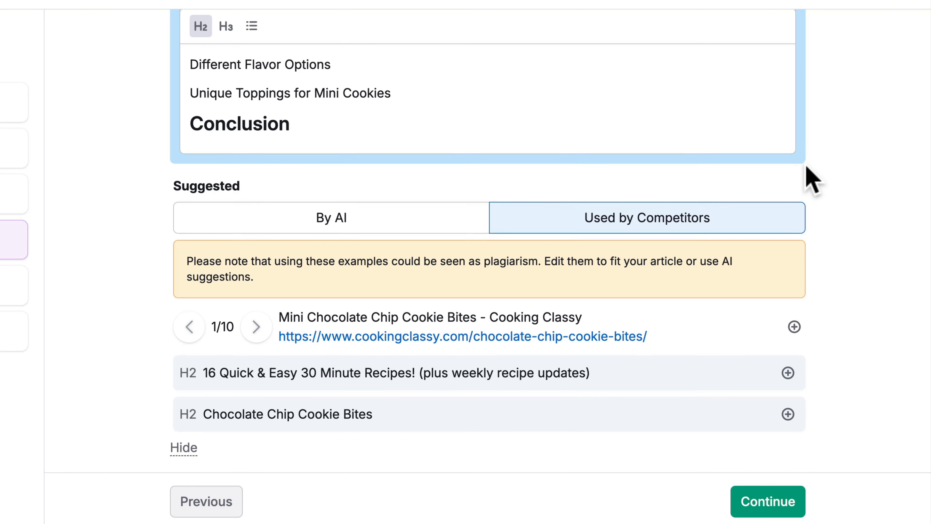
scroll(812, 181, "up", 20)
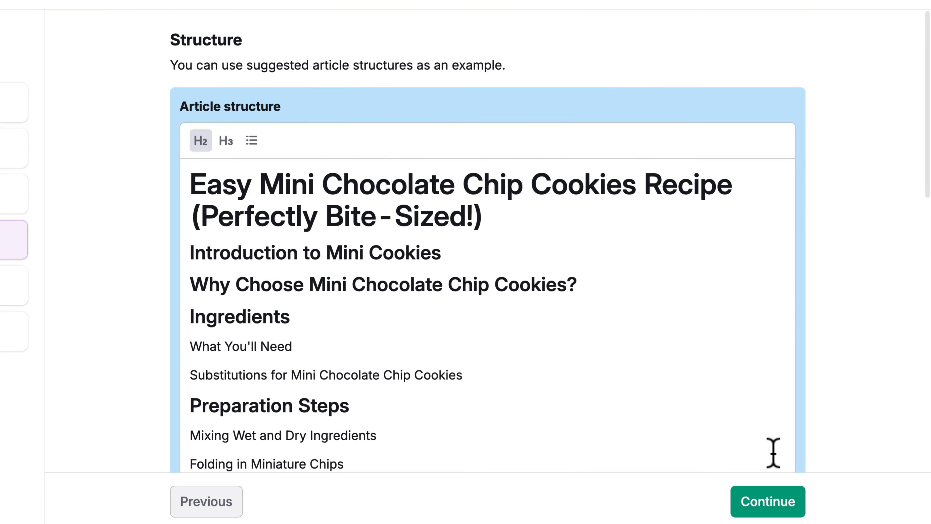
left_click(770, 514)
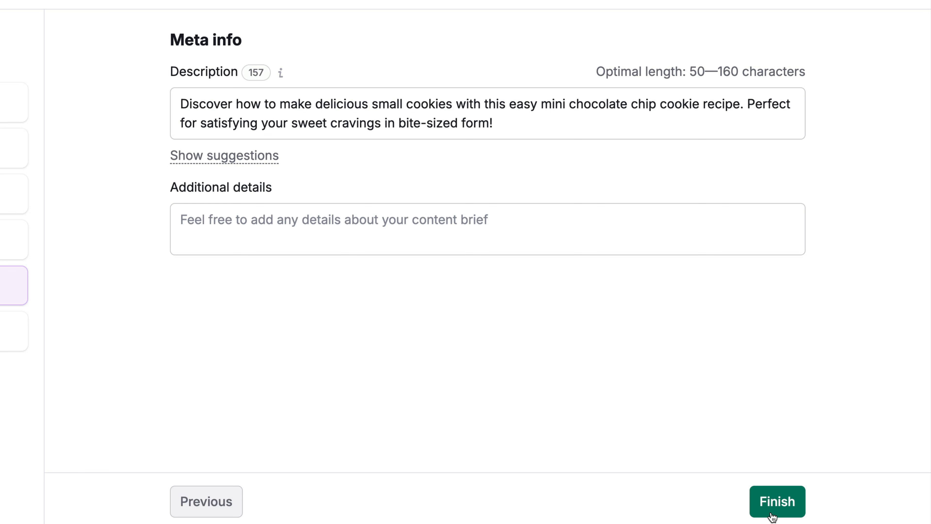
left_click(773, 508)
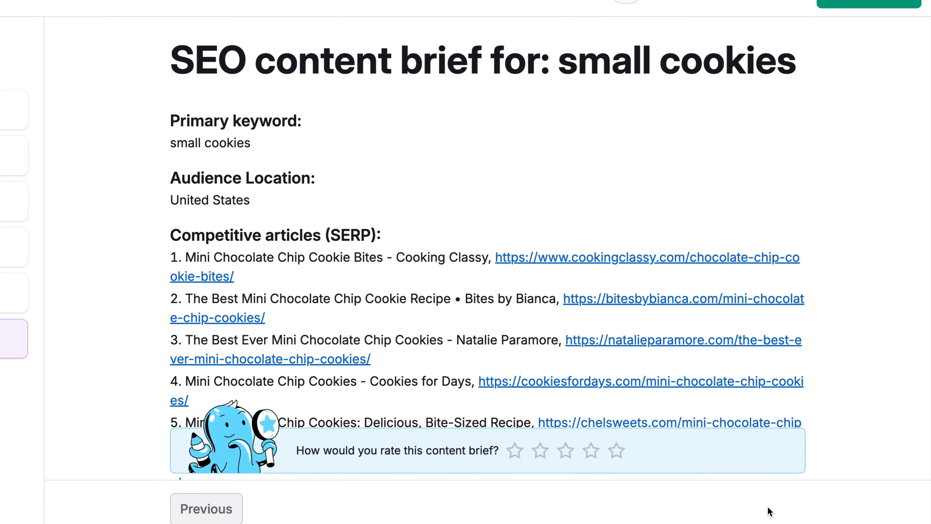
Check the sharing options of the "small cookies" content brief and generate an SEO article from the brief.
left_click(846, 45)
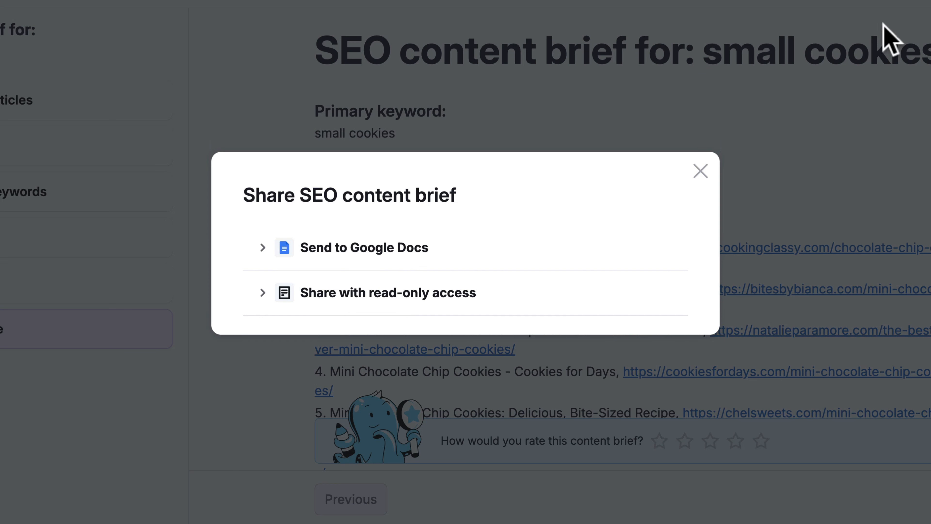
left_click(701, 171)
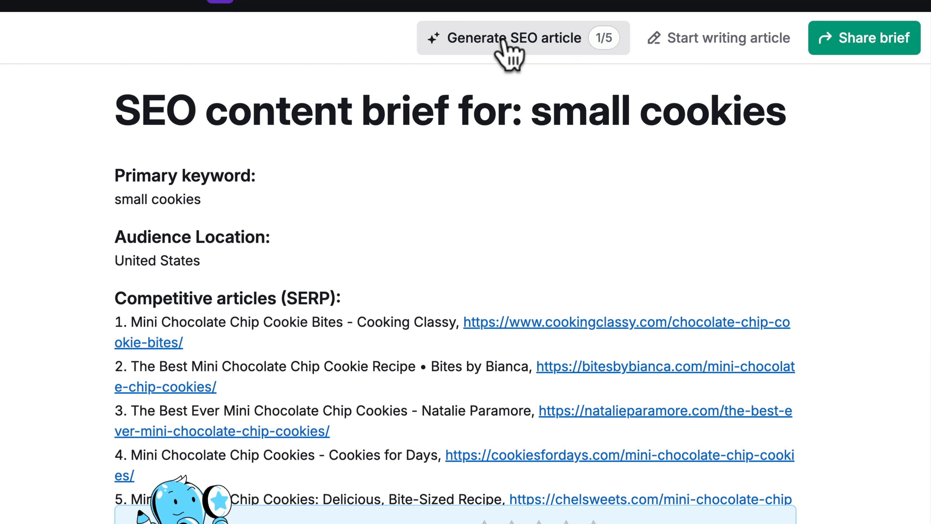
left_click(504, 41)
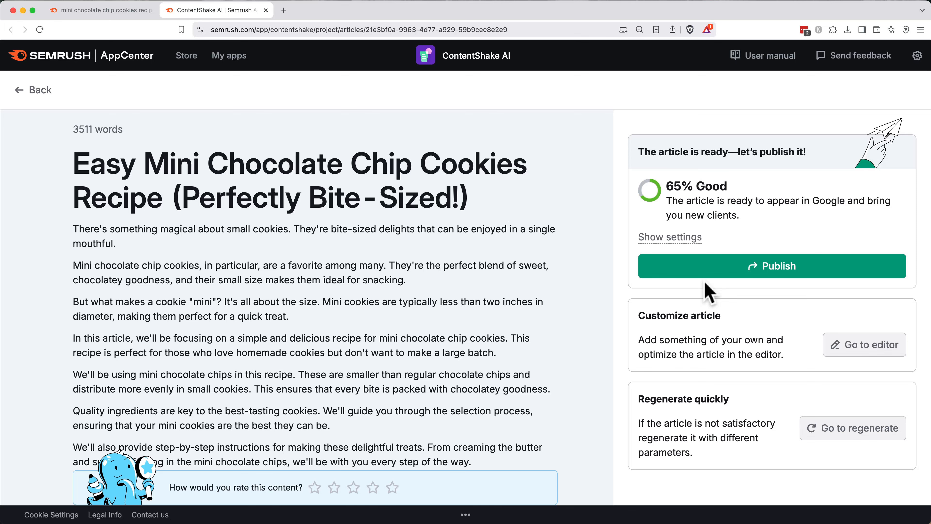
Skim the generated mini chocolate chip cookies article, send it to Google Docs and open the document.
scroll(493, 303, "down", 15)
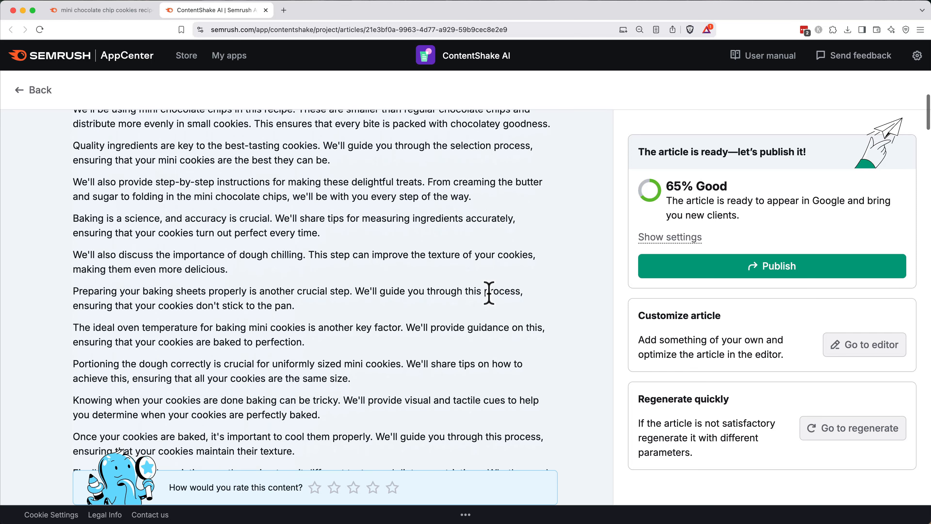
scroll(489, 292, "down", 20)
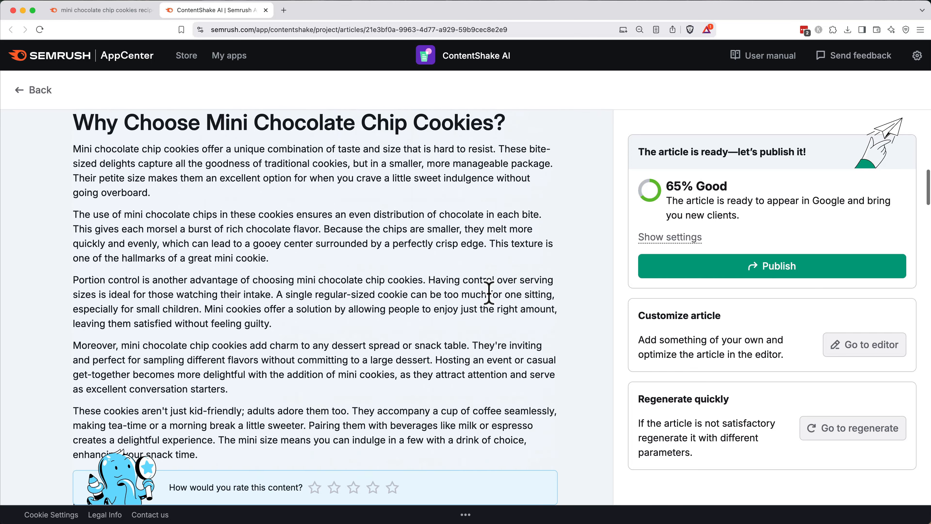
scroll(493, 303, "down", 20)
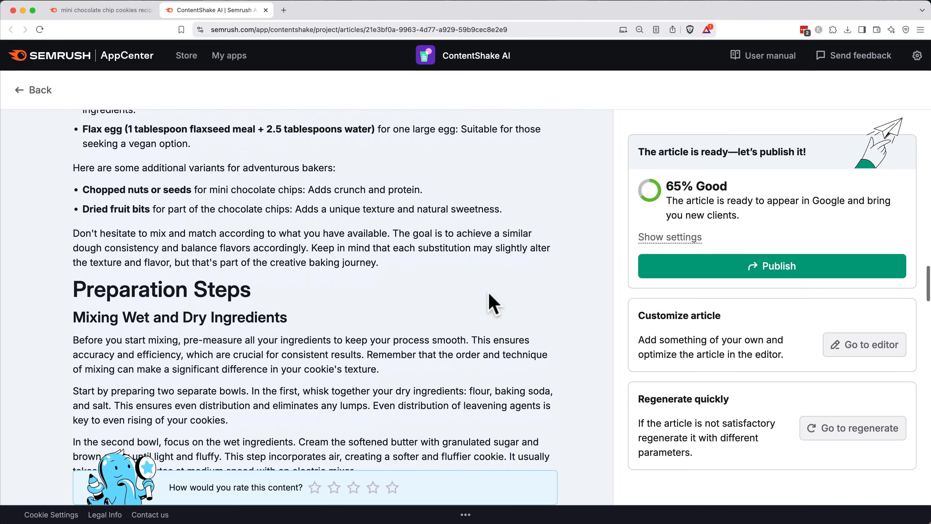
scroll(489, 293, "down", 20)
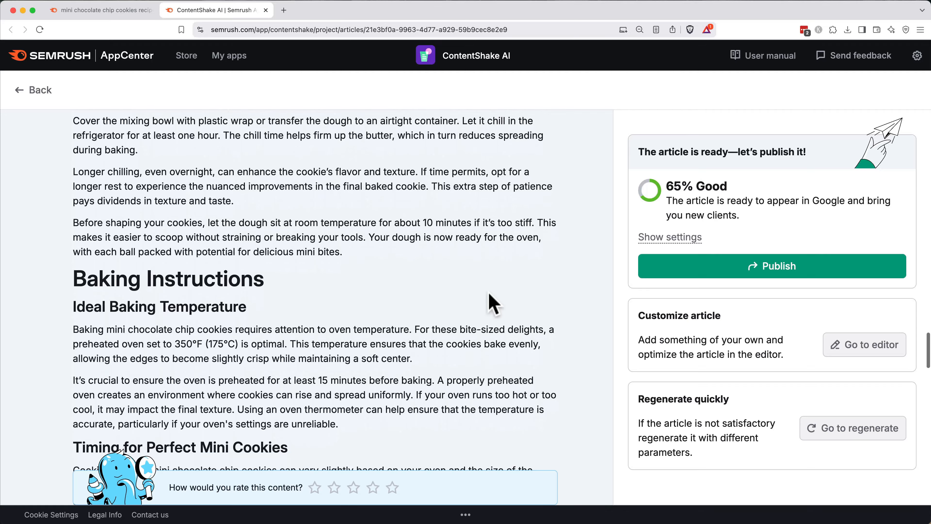
scroll(489, 293, "down", 20)
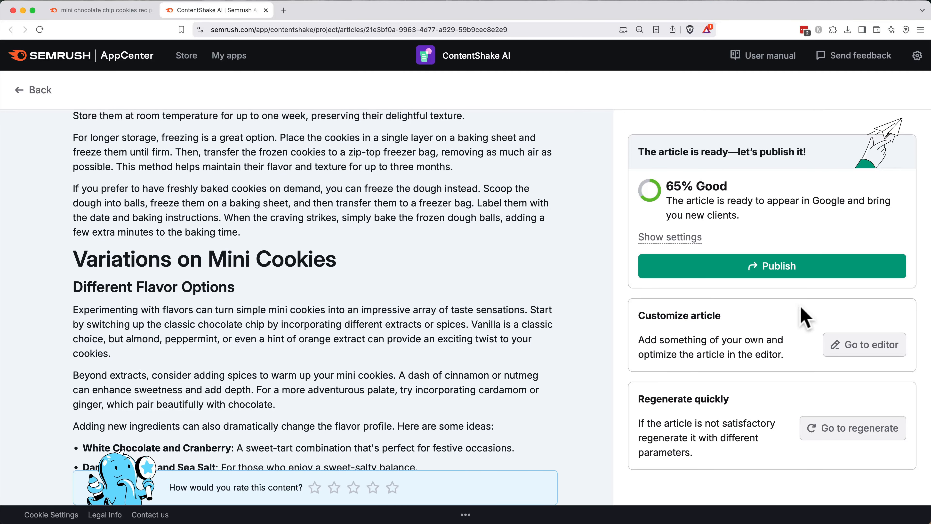
left_click(810, 269)
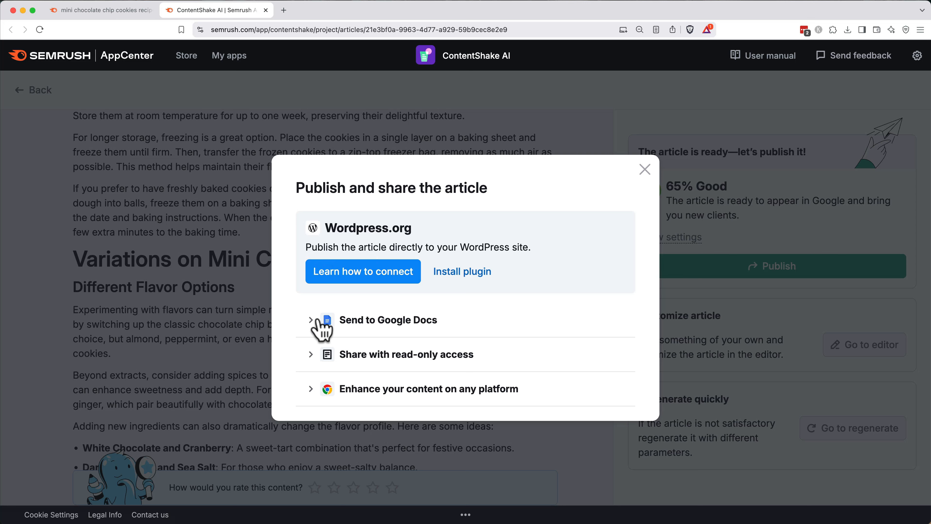
left_click(322, 326)
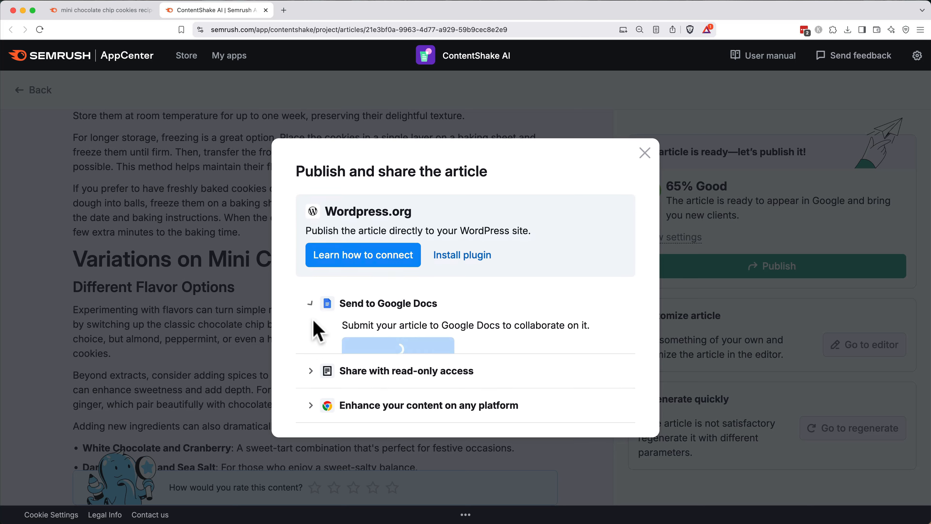
left_click(358, 342)
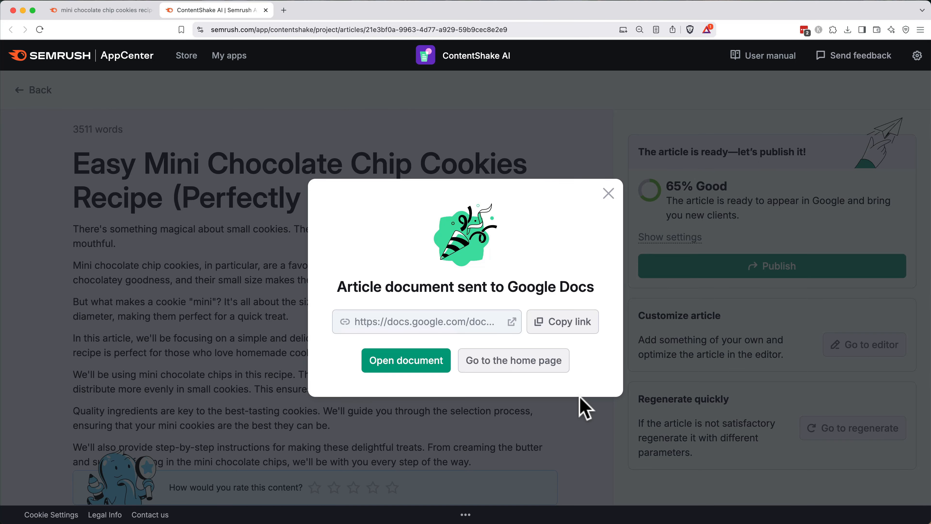
left_click(394, 367)
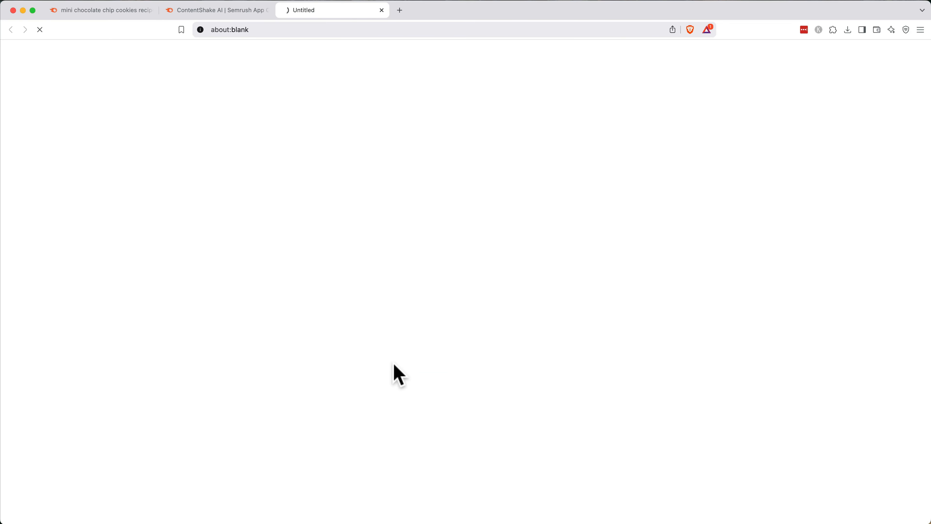